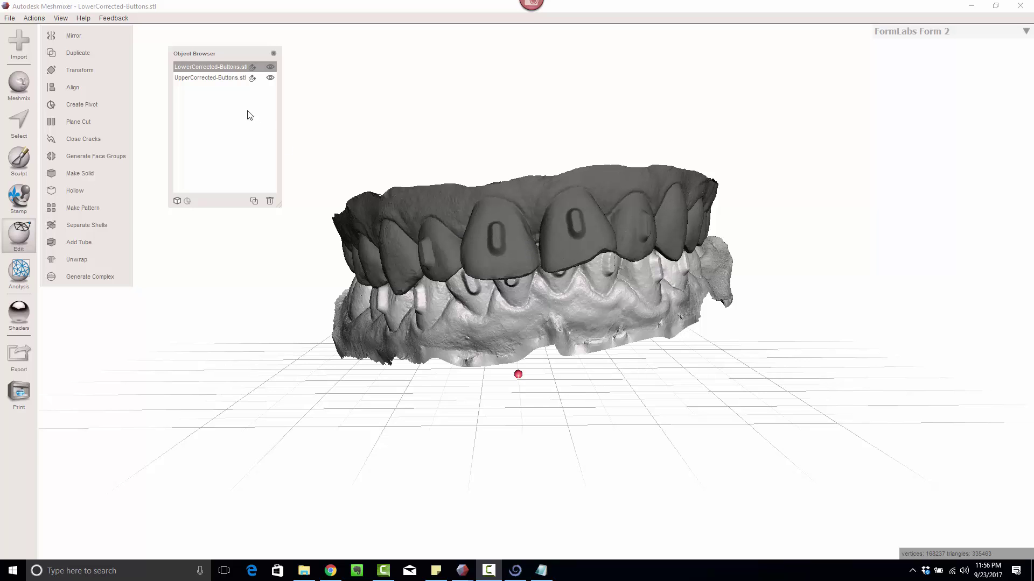
# Step: Rotate the upper and lower arches together about -6.4° around Z so they face forward
pyautogui.keyDown('shift'); pyautogui.click(222, 79); pyautogui.keyUp('shift')
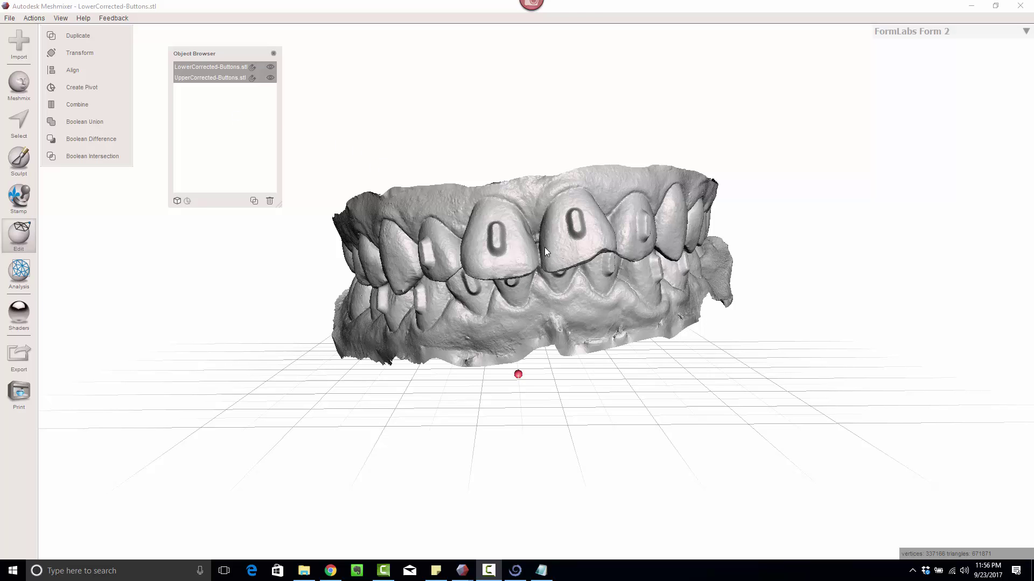
pyautogui.moveTo(552, 270); pyautogui.dragTo(576, 256, button='right')
pyautogui.press('t')
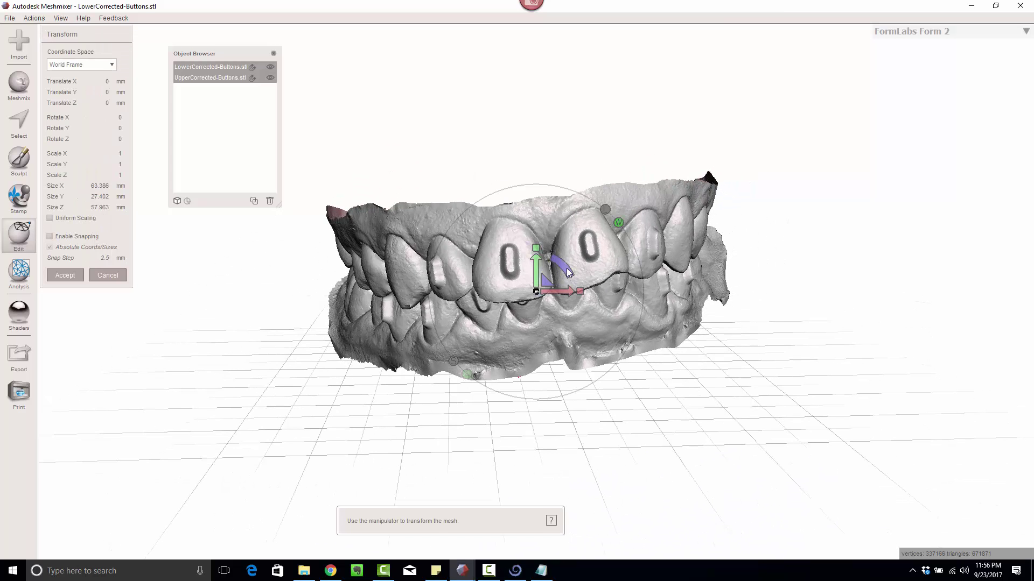
pyautogui.moveTo(566, 268); pyautogui.dragTo(572, 322)
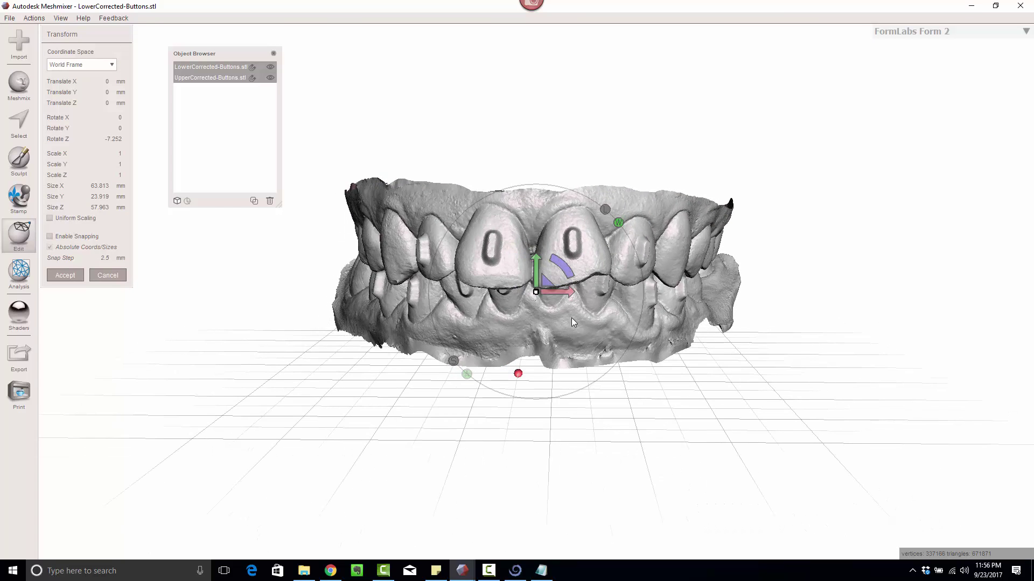
pyautogui.moveTo(565, 263); pyautogui.dragTo(571, 266)
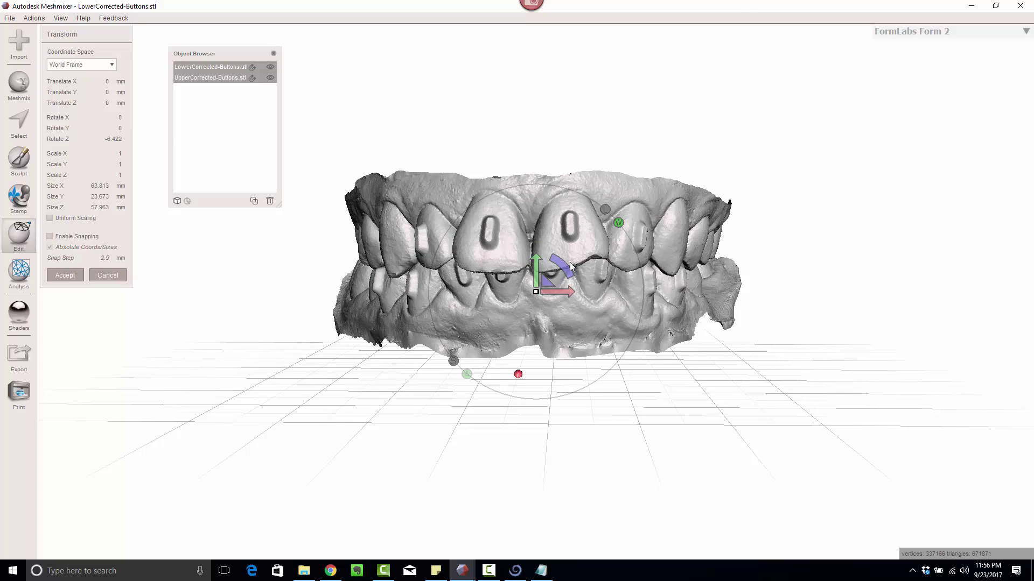
pyautogui.press('Return')
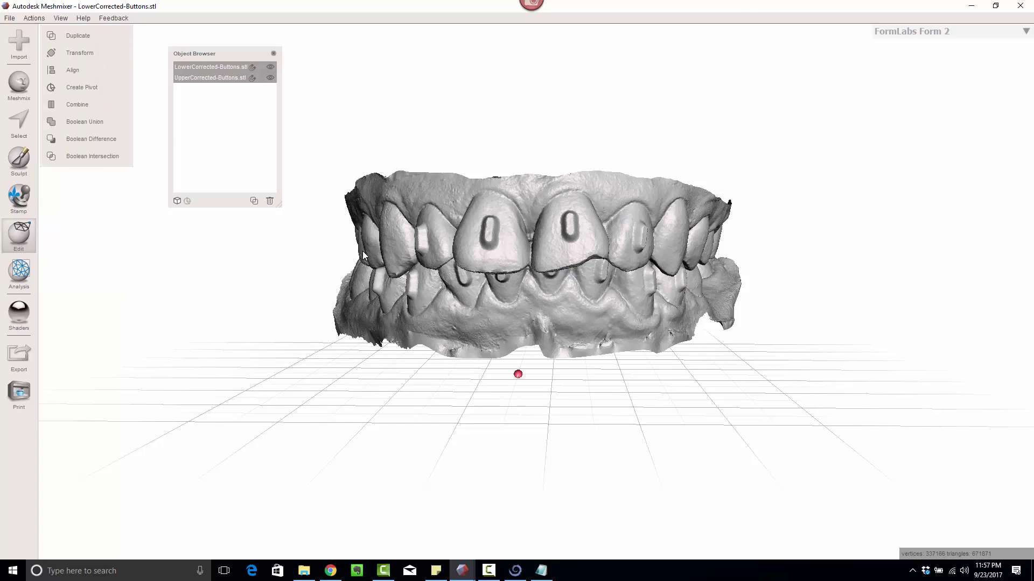
# Step: Hide the upper model and select the entire lower arch mesh
pyautogui.click(270, 77)
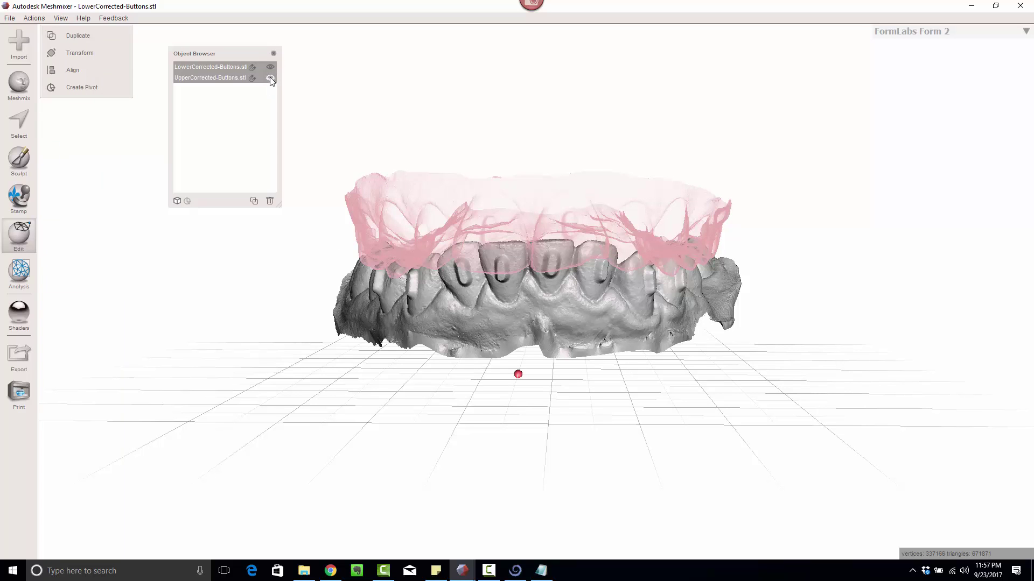
pyautogui.click(226, 67)
pyautogui.moveTo(351, 165); pyautogui.dragTo(353, 171, button='right')
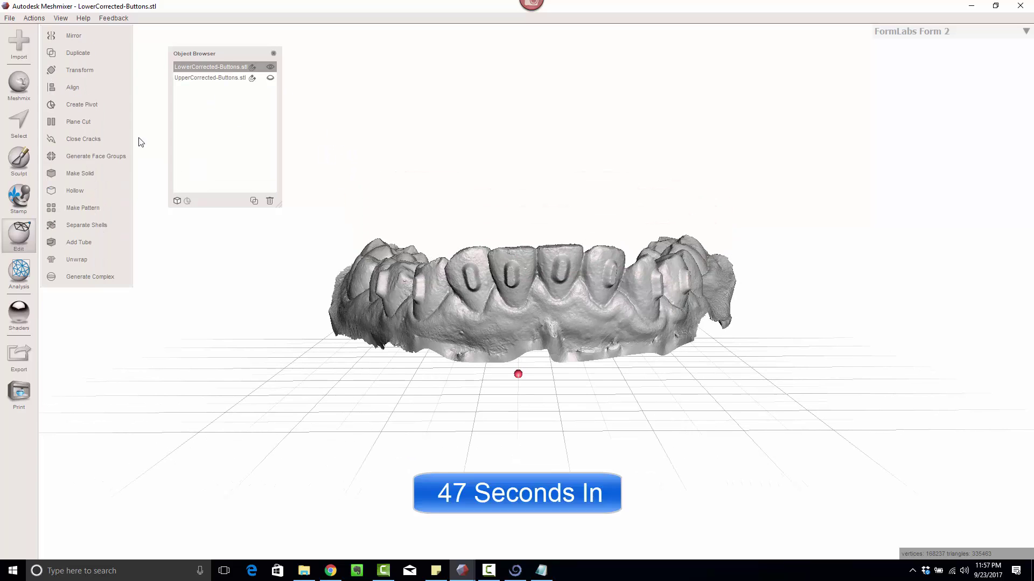
pyautogui.hotkey('ctrl', 'a')
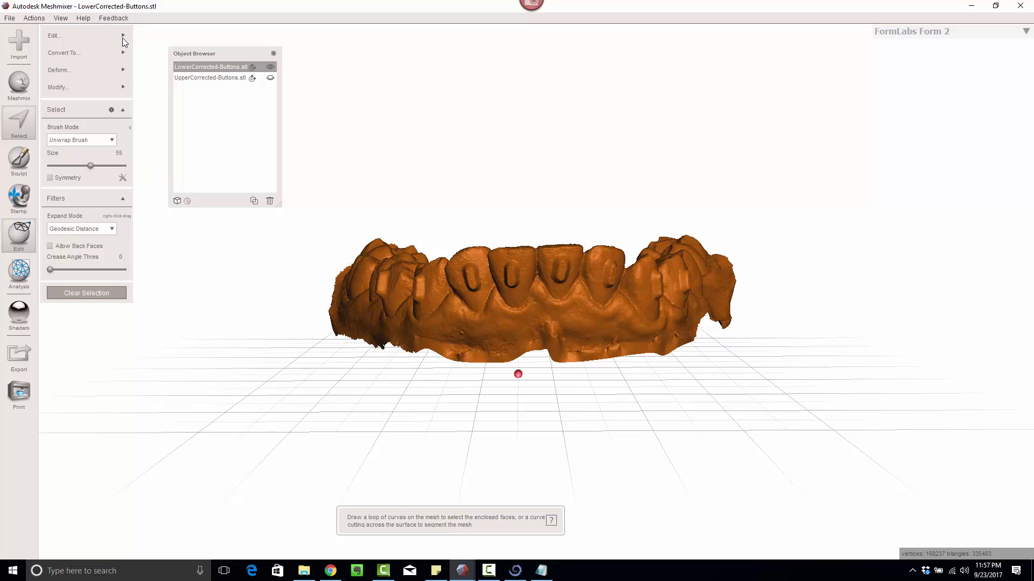
# Step: Extrude the lower mesh with offset -12.5 along the Y Axis with a Flat end
pyautogui.hotkey('alt', 'Tab')
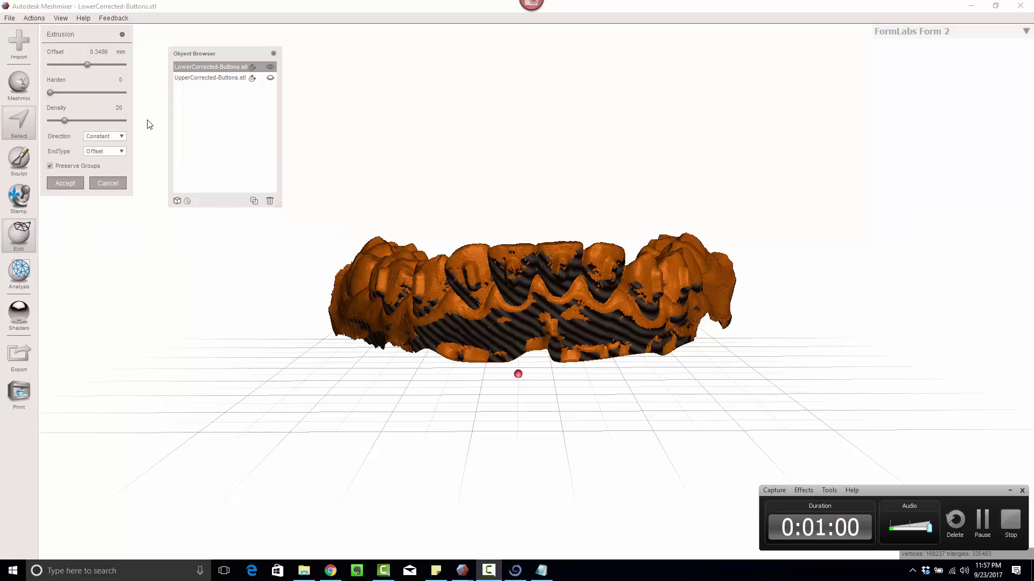
pyautogui.click(96, 51)
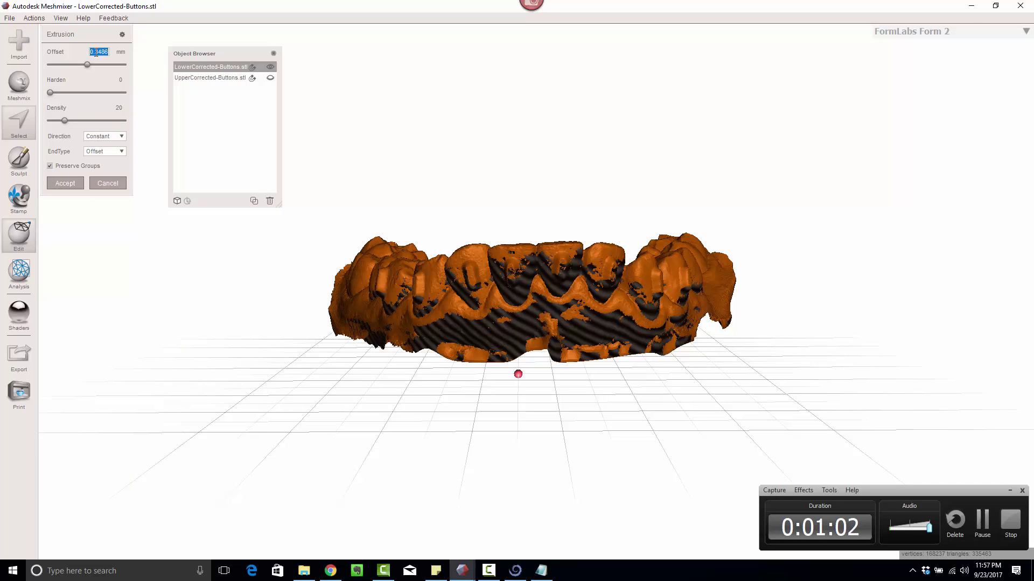
pyautogui.write('-12.5')
pyautogui.press('Return')
pyautogui.click(105, 137)
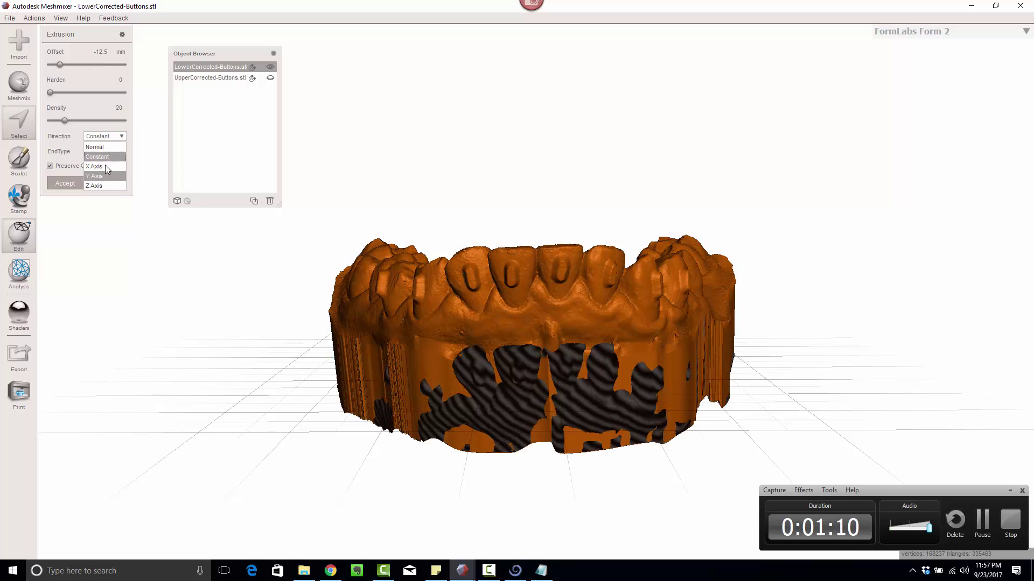
pyautogui.click(106, 162)
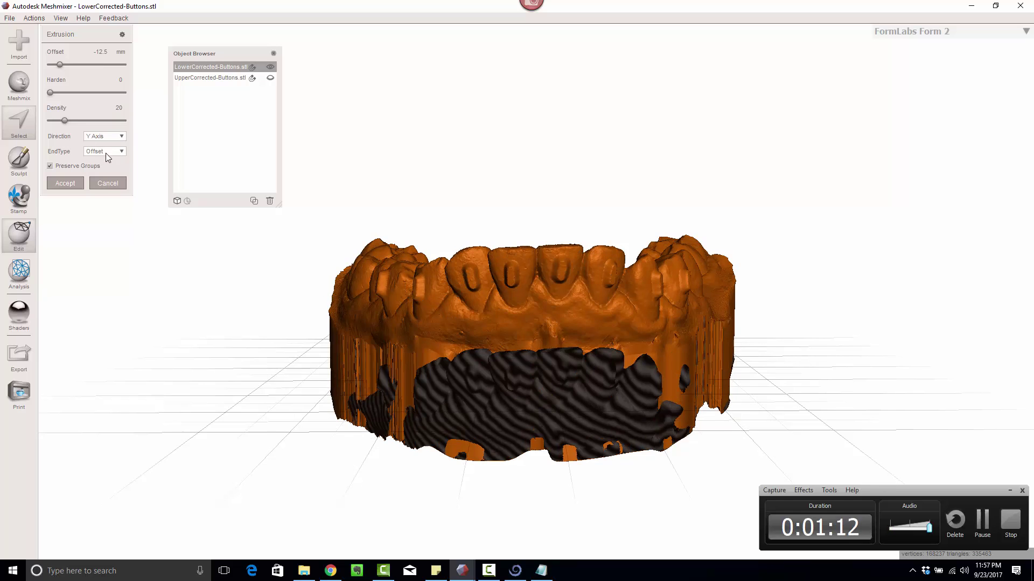
pyautogui.click(106, 163)
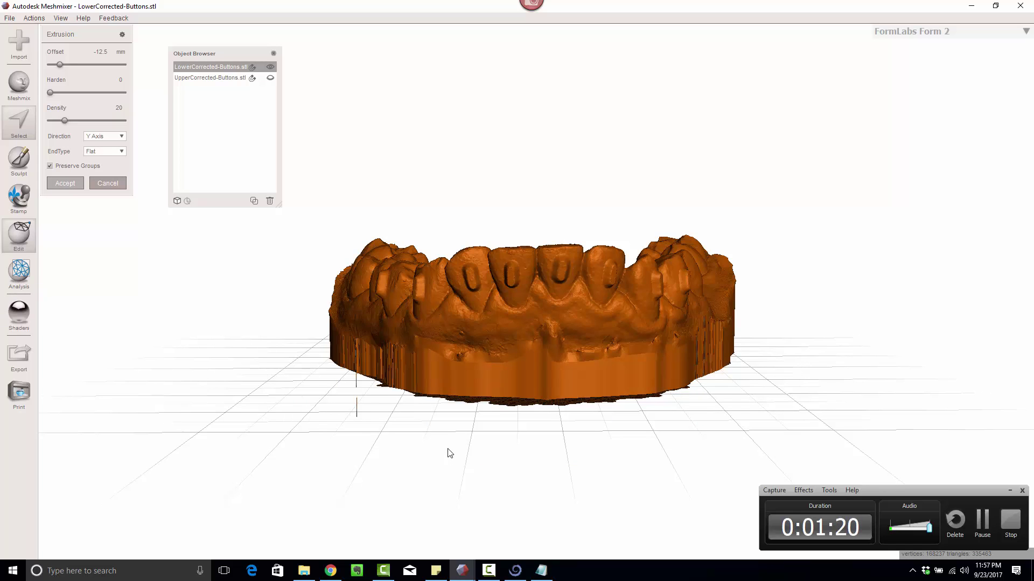
# Step: Accept the extruded base and auto-repair the mesh with the Inspector
pyautogui.press('Return')
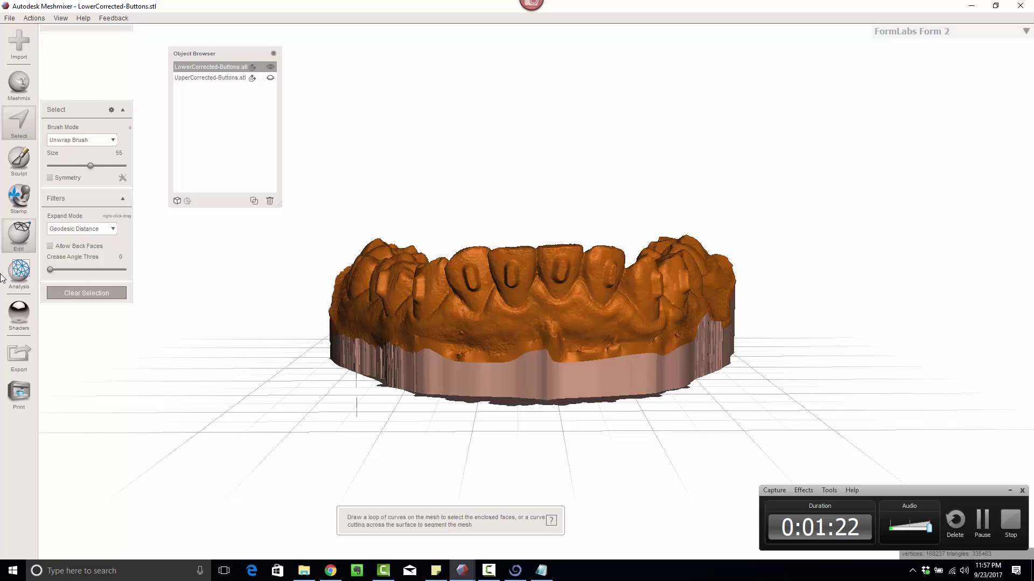
pyautogui.click(12, 279)
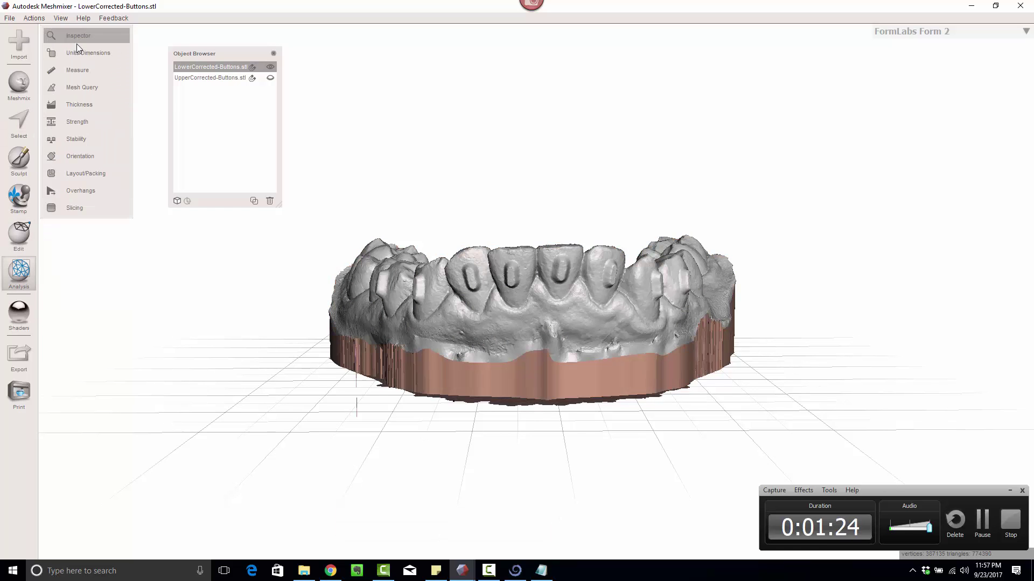
pyautogui.click(235, 348)
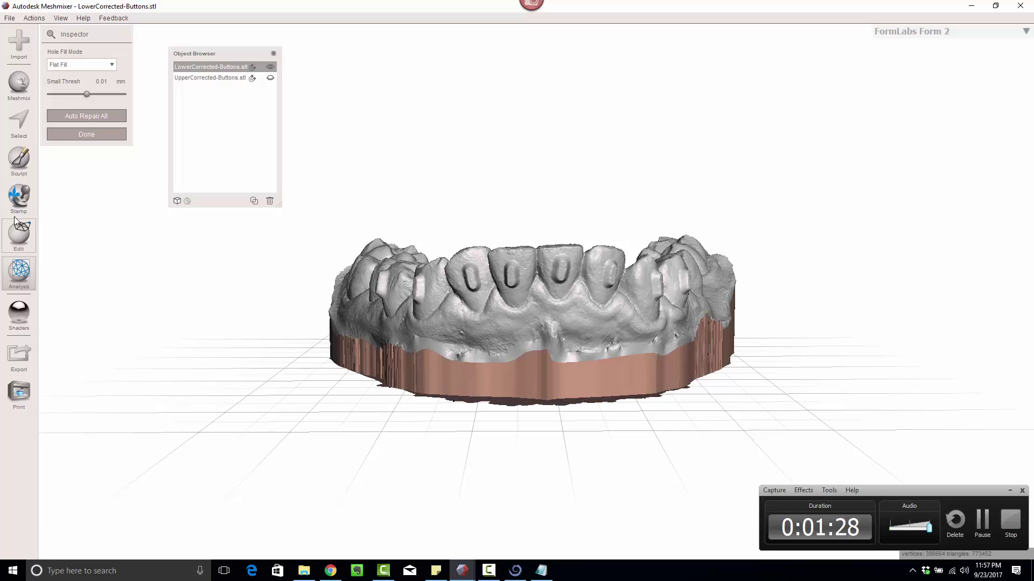
# Step: Position a Plane Cut across the arch's back ends, discarding half with Remeshed Fill
pyautogui.click(19, 233)
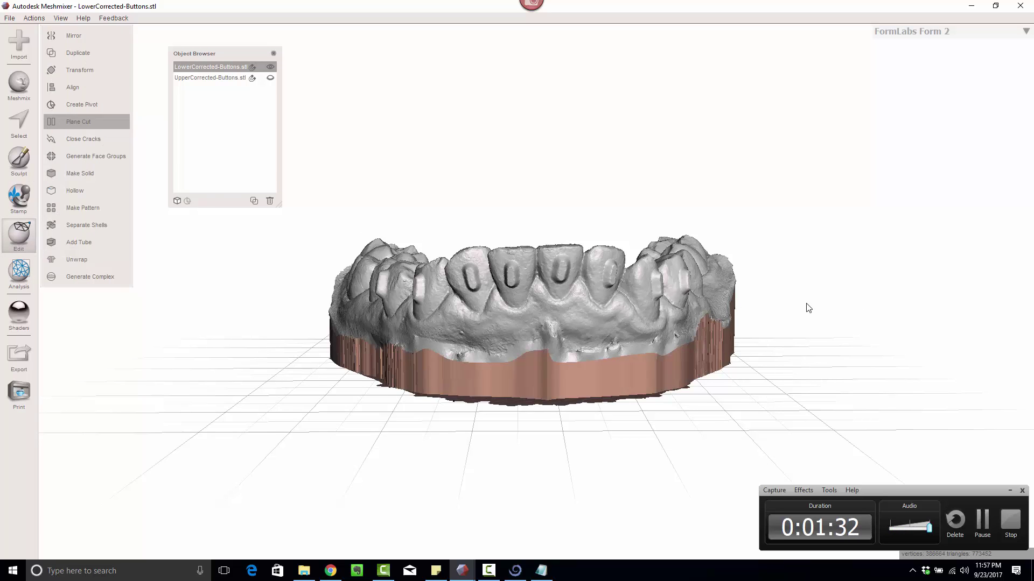
pyautogui.moveTo(806, 305); pyautogui.dragTo(607, 298, button='right')
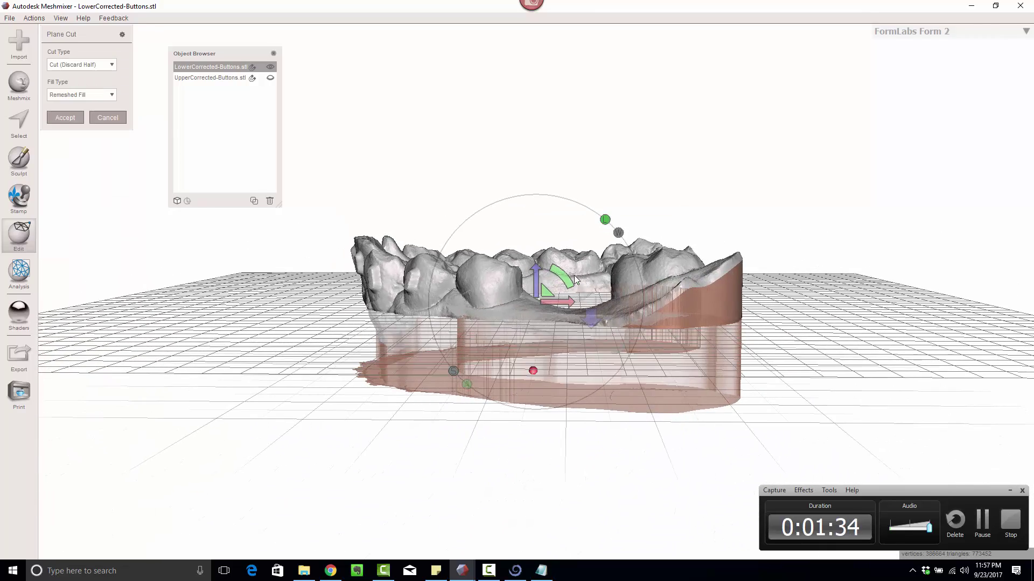
pyautogui.moveTo(570, 281); pyautogui.dragTo(503, 233)
pyautogui.moveTo(525, 292); pyautogui.dragTo(667, 290)
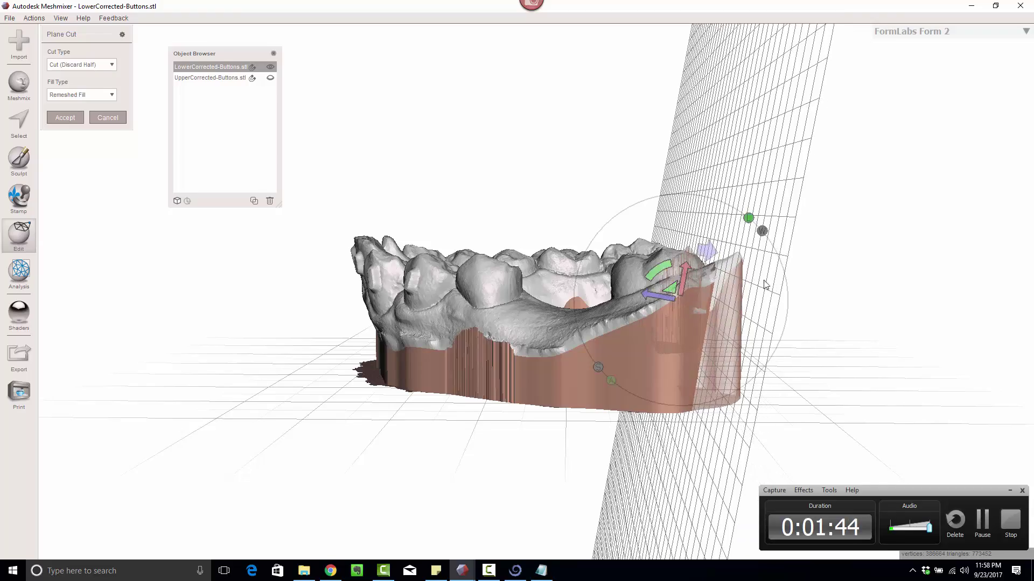
pyautogui.moveTo(673, 291); pyautogui.dragTo(652, 385, button='right')
pyautogui.moveTo(548, 413); pyautogui.dragTo(548, 426)
pyautogui.moveTo(504, 458); pyautogui.dragTo(725, 317, button='right')
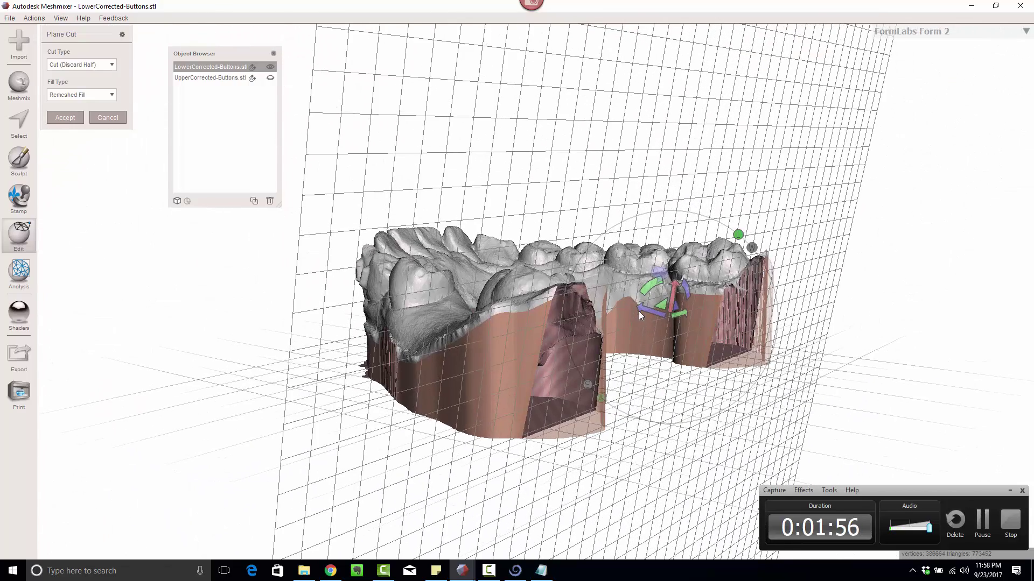
pyautogui.moveTo(643, 310); pyautogui.dragTo(645, 309)
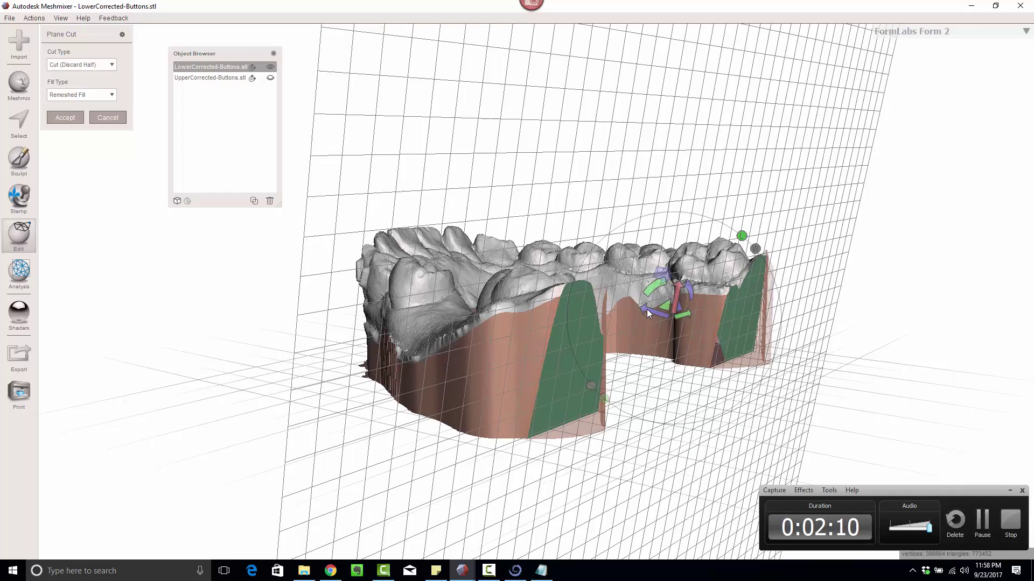
pyautogui.moveTo(691, 337); pyautogui.dragTo(622, 319, button='right')
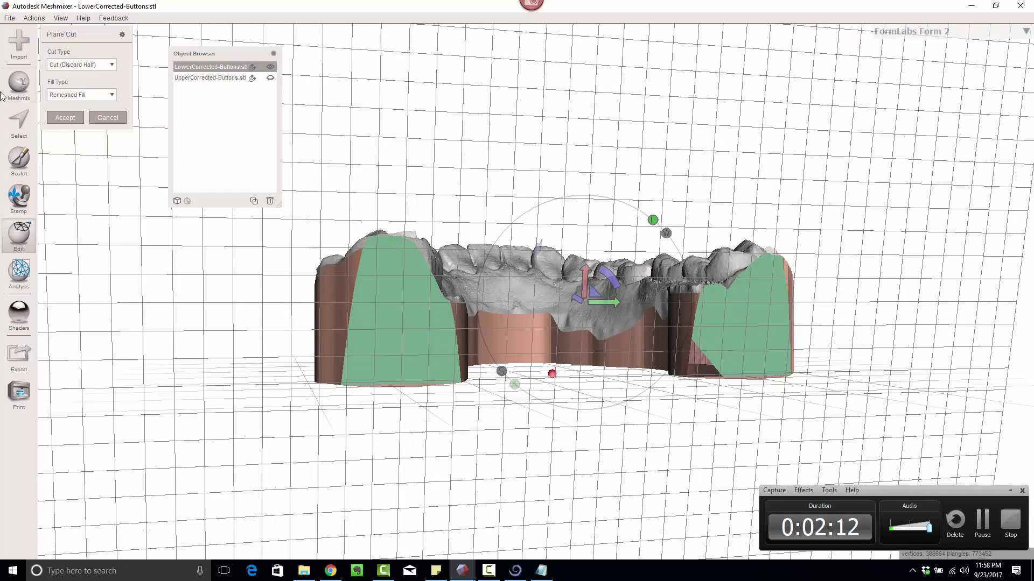
# Step: Apply the plane cut, then auto-repair all remaining defects on the trimmed arch with Flat Fill
pyautogui.click(75, 120)
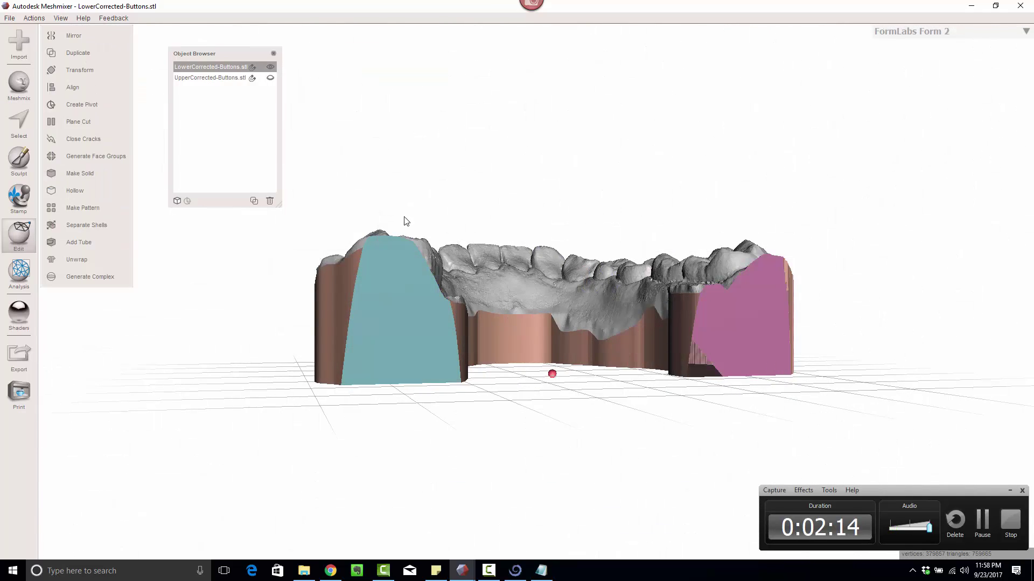
pyautogui.moveTo(703, 413); pyautogui.dragTo(637, 427, button='right')
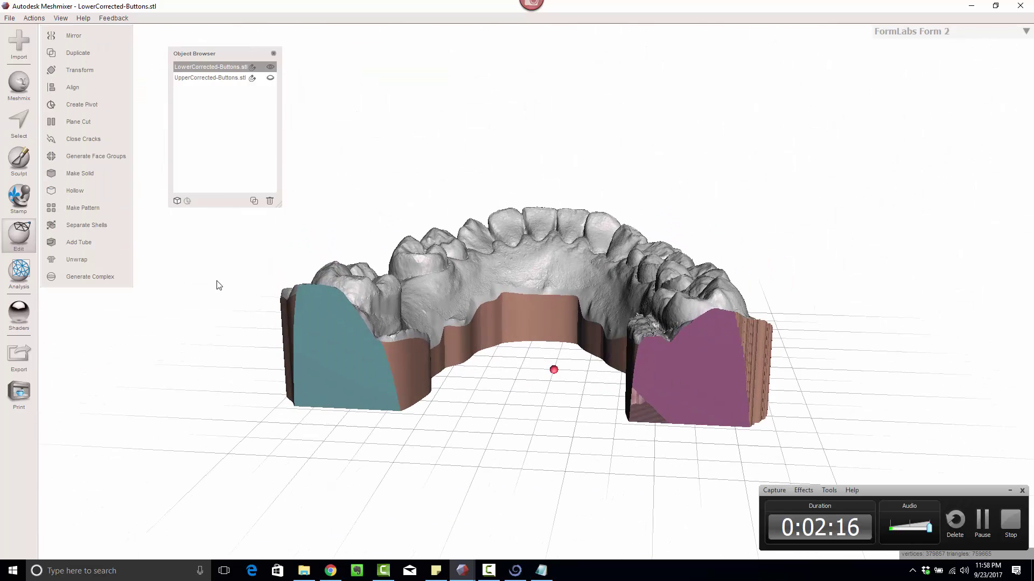
pyautogui.click(19, 271)
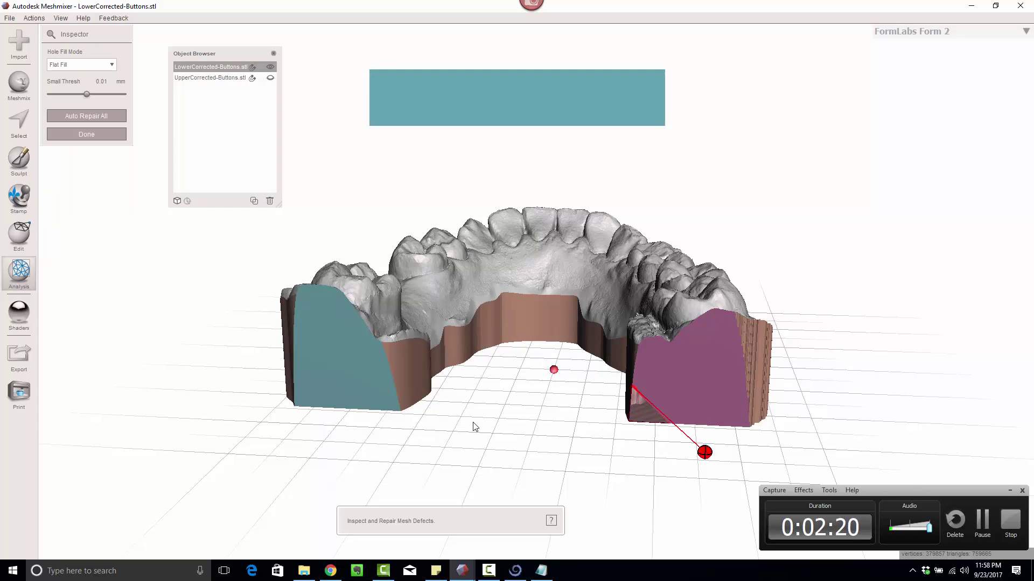
pyautogui.moveTo(474, 425); pyautogui.dragTo(531, 406, button='right')
pyautogui.press('Escape')
pyautogui.moveTo(642, 382); pyautogui.dragTo(216, 236, button='right')
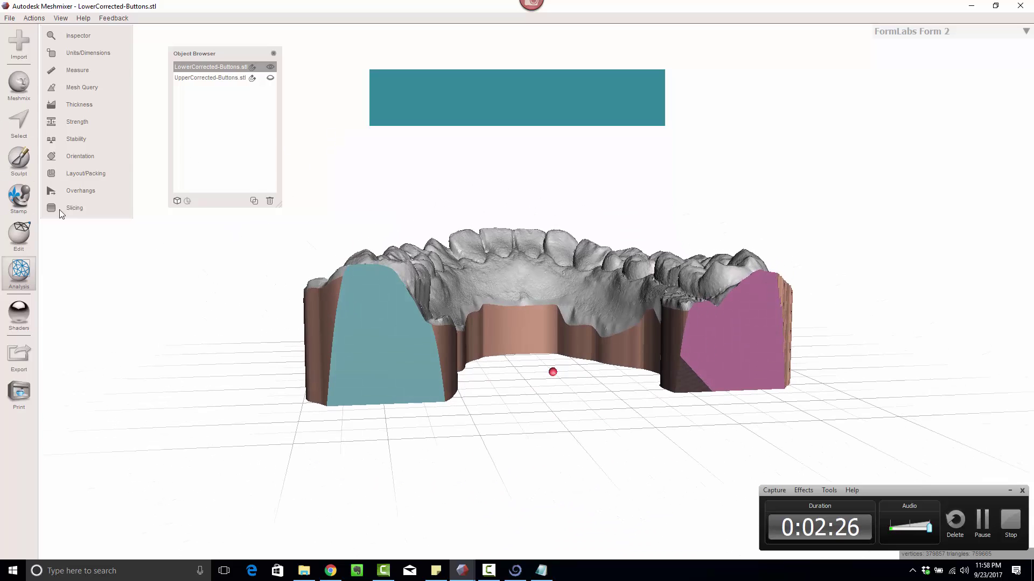
pyautogui.click(78, 35)
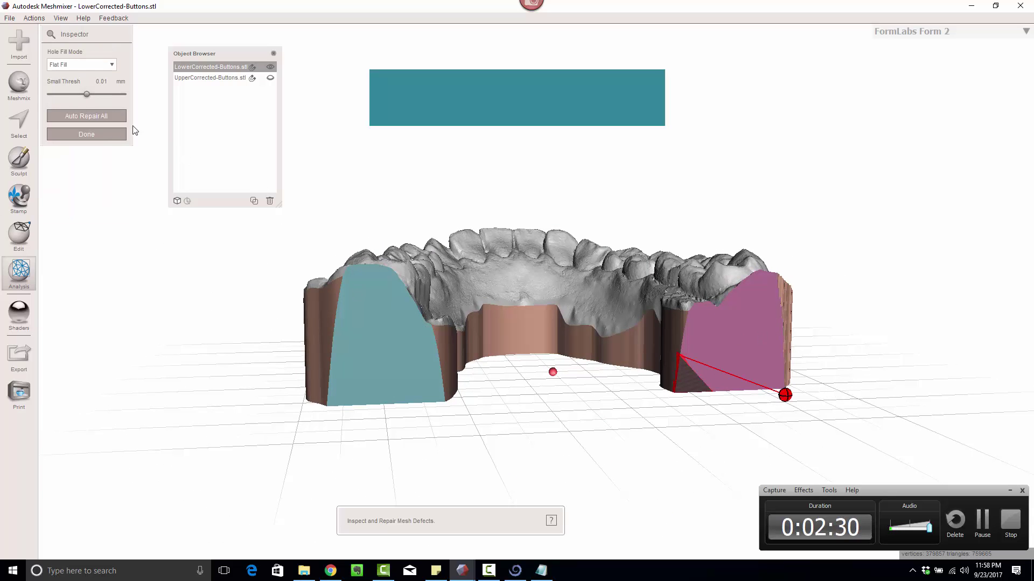
pyautogui.click(107, 116)
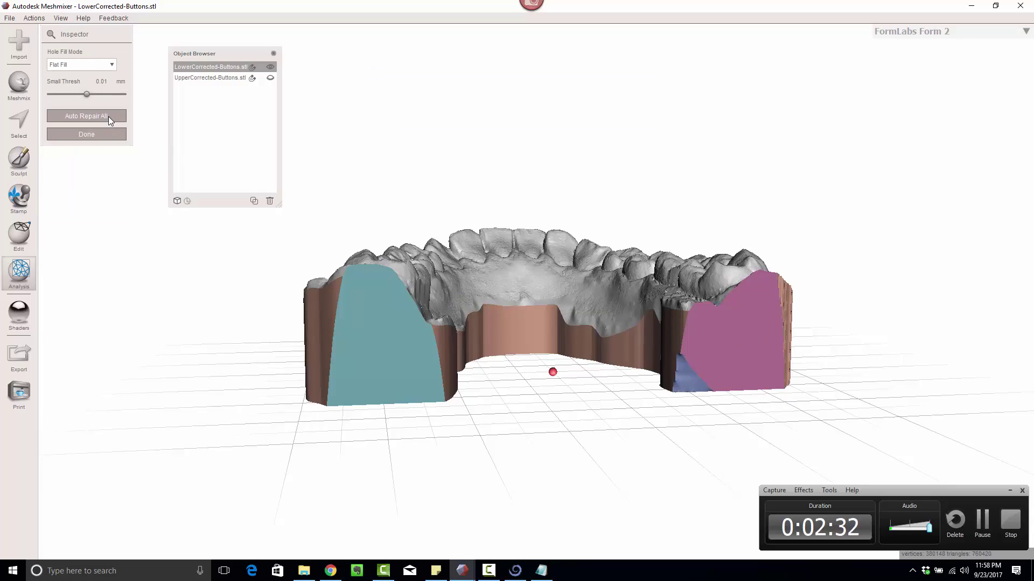
pyautogui.moveTo(377, 243); pyautogui.dragTo(484, 323, button='right')
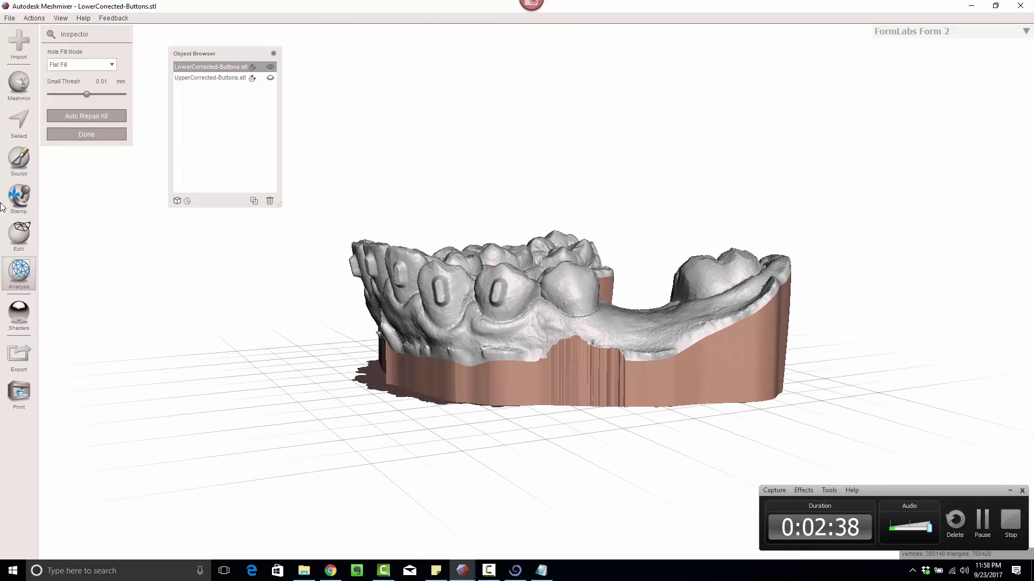
# Step: Hollow the lower arch with a 2.5 mm Offset Distance and accept the result
pyautogui.click(19, 235)
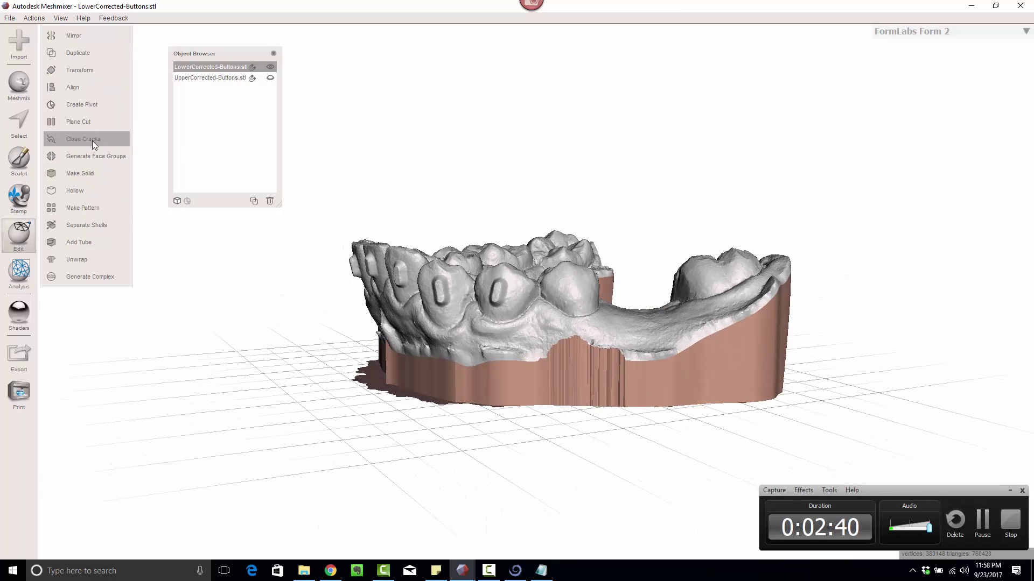
pyautogui.click(86, 193)
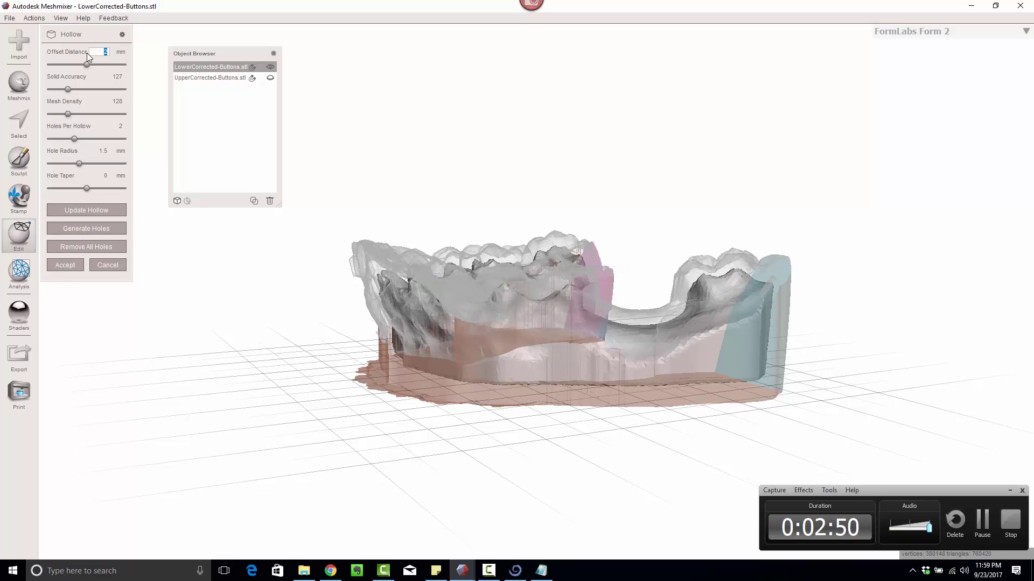
pyautogui.write('.5')
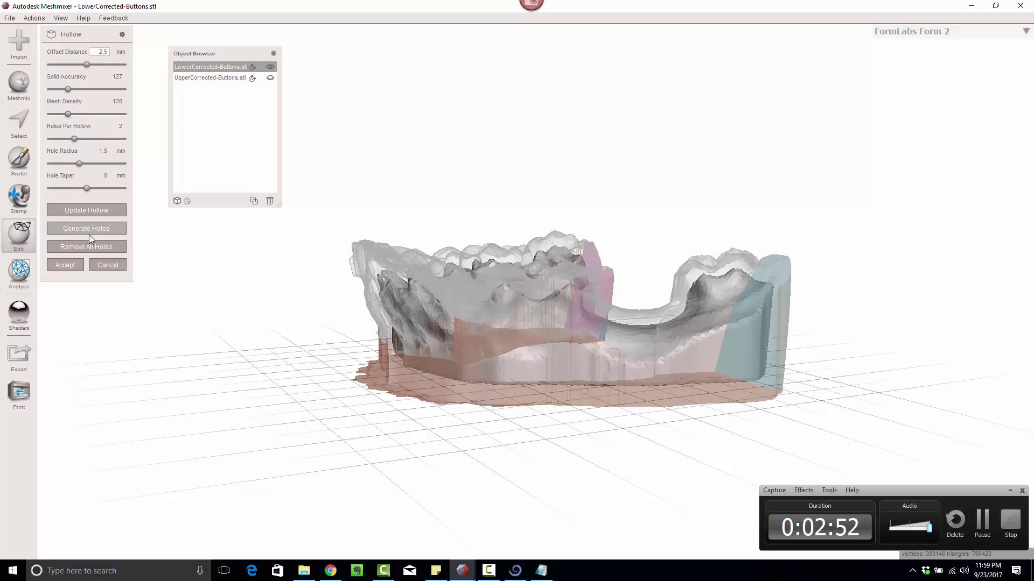
pyautogui.click(93, 205)
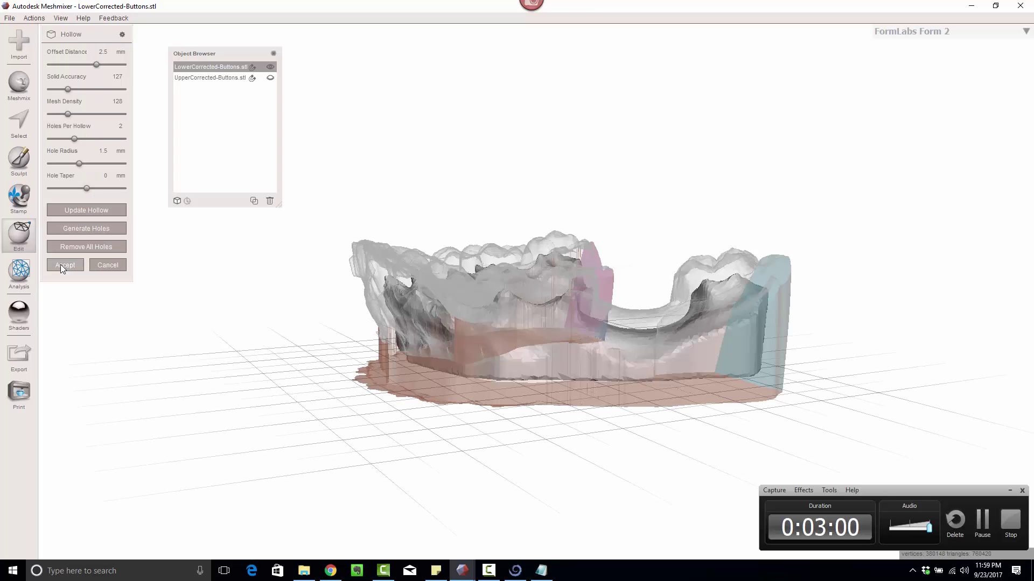
pyautogui.click(64, 265)
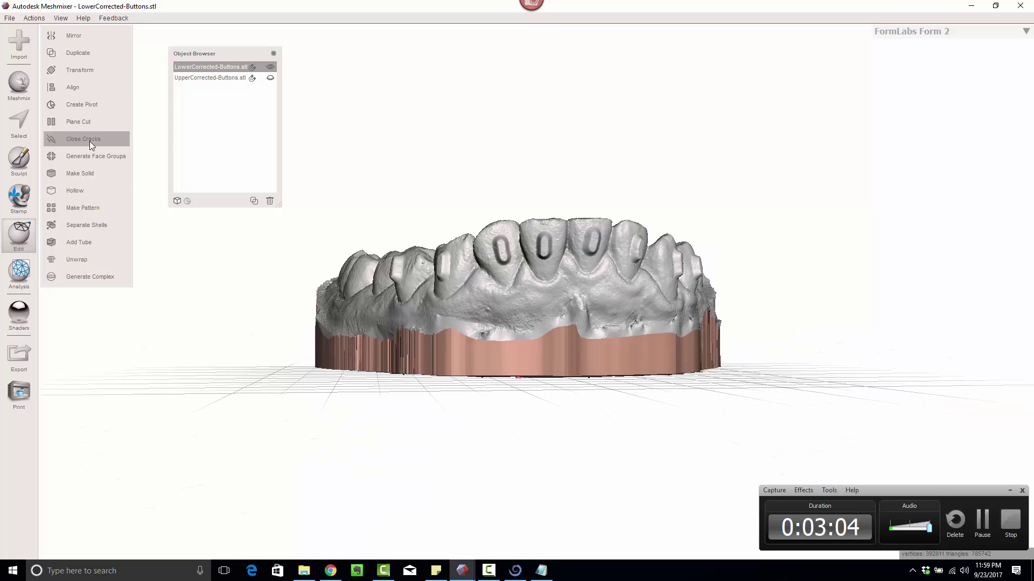
# Step: Plane-cut the hollowed arch with the plane raised into its base
pyautogui.click(98, 124)
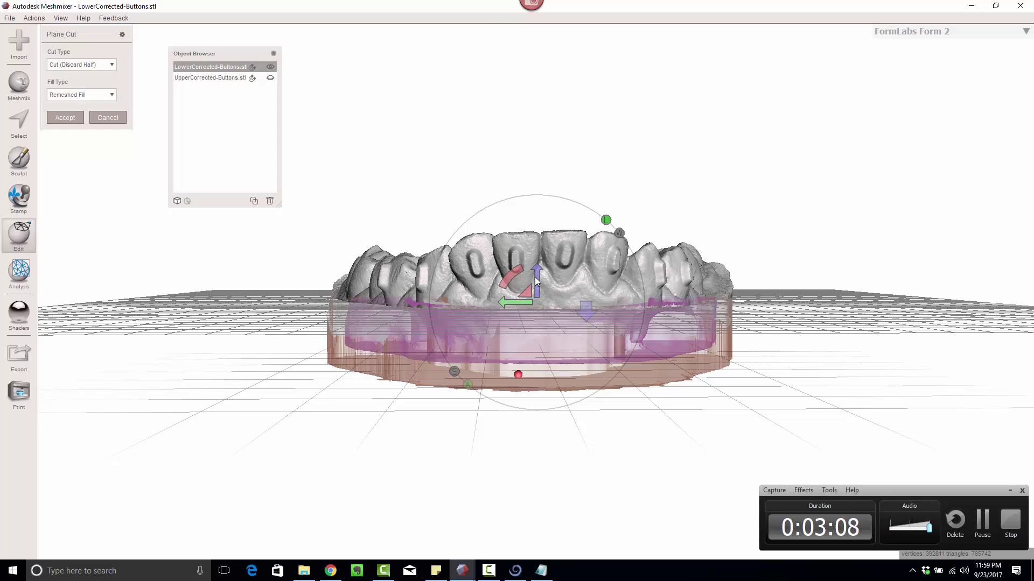
pyautogui.moveTo(535, 278); pyautogui.dragTo(545, 308)
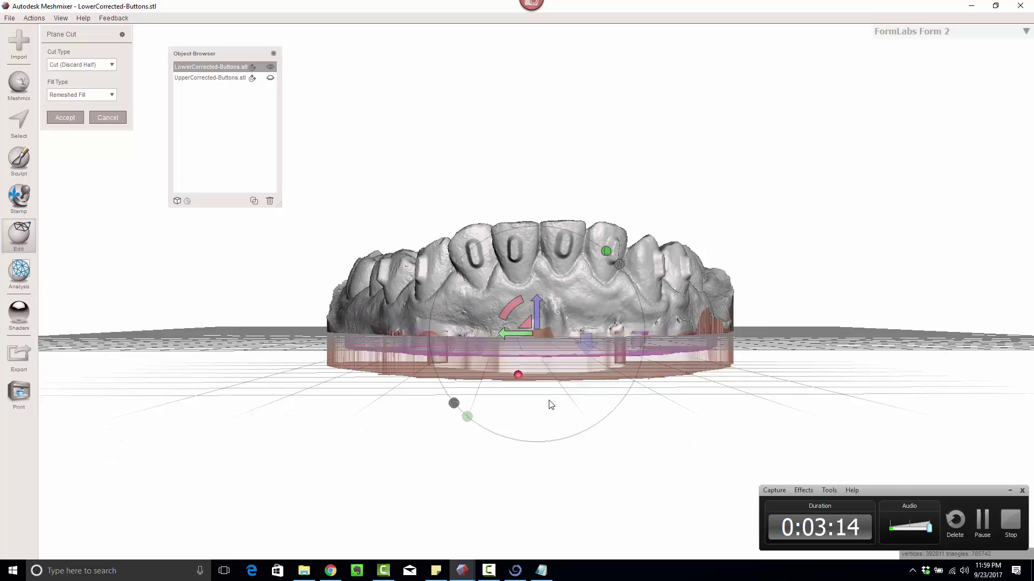
pyautogui.moveTo(549, 404); pyautogui.dragTo(558, 204, button='right')
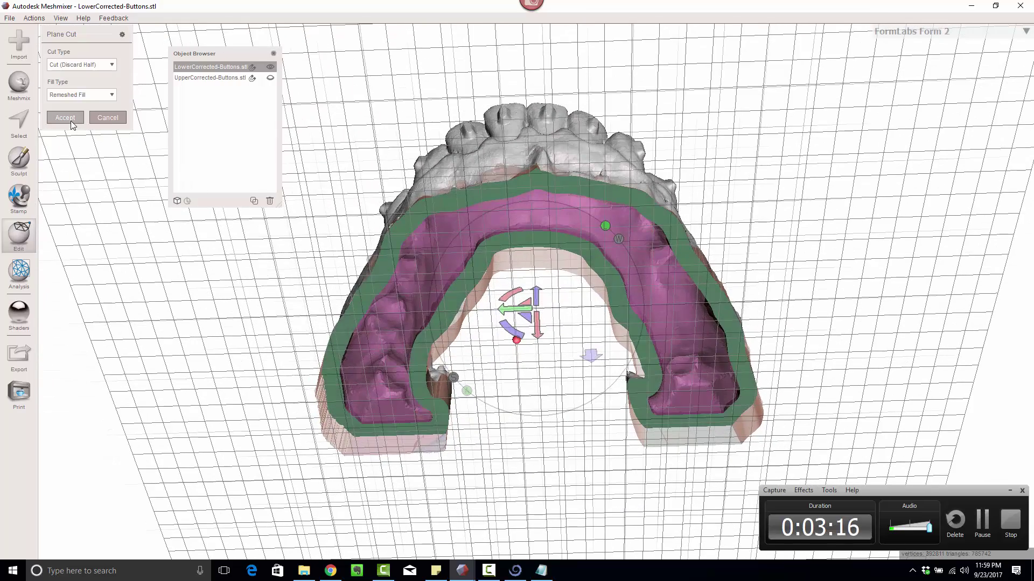
pyautogui.press('Return')
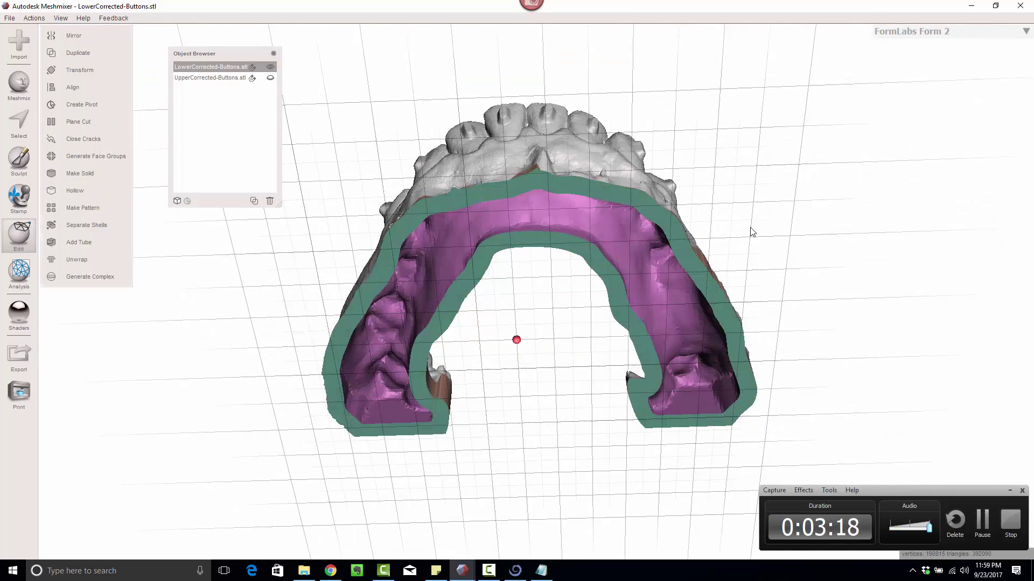
pyautogui.moveTo(753, 231); pyautogui.dragTo(526, 314, button='right')
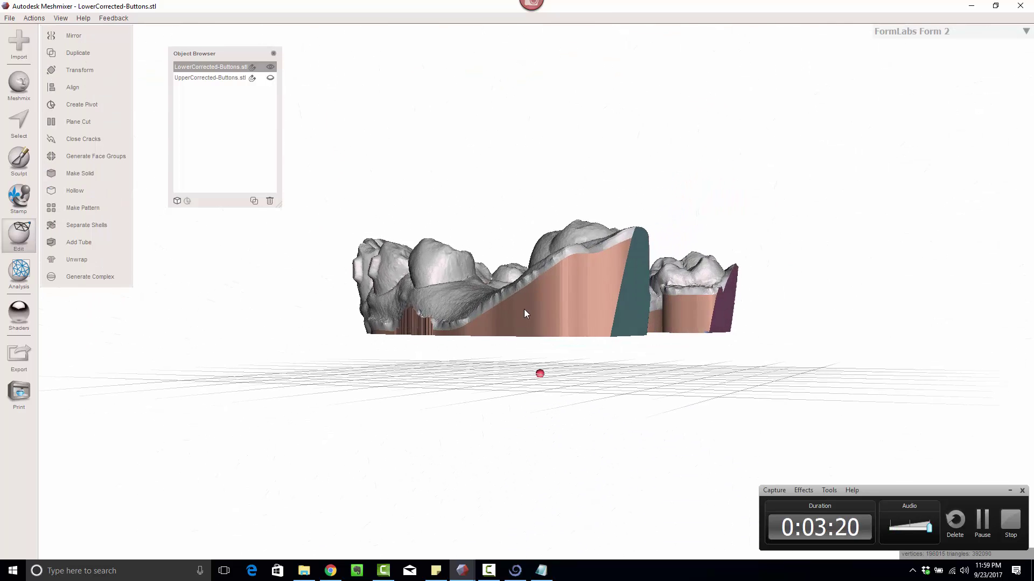
pyautogui.moveTo(654, 333); pyautogui.dragTo(684, 340, button='right')
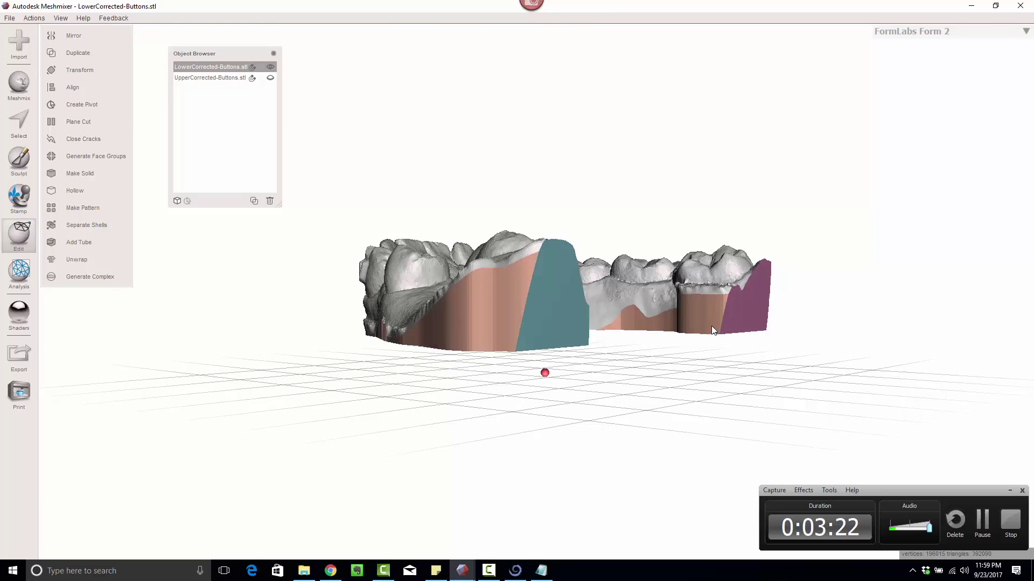
pyautogui.moveTo(712, 325); pyautogui.dragTo(636, 319, button='right')
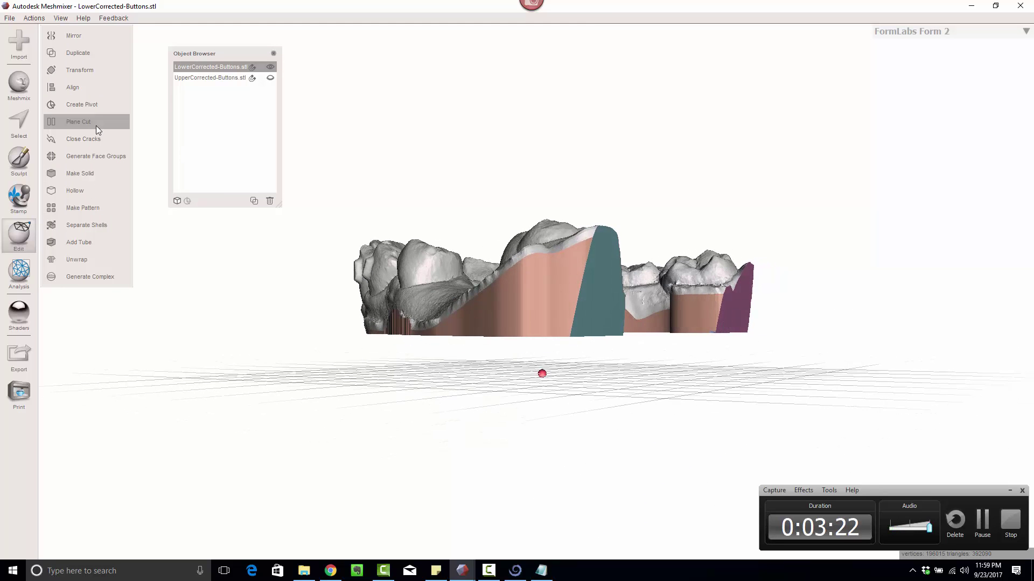
# Step: Append PrintBase.stl from the Work > MeshMixer folder into the scene
pyautogui.click(18, 45)
pyautogui.click(548, 295)
pyautogui.click(18, 45)
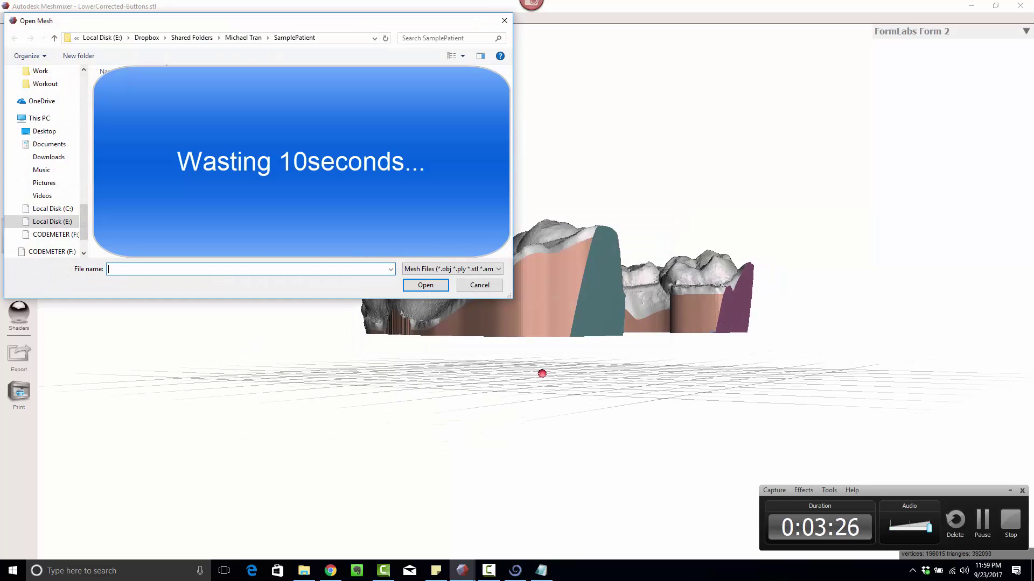
pyautogui.click(39, 71)
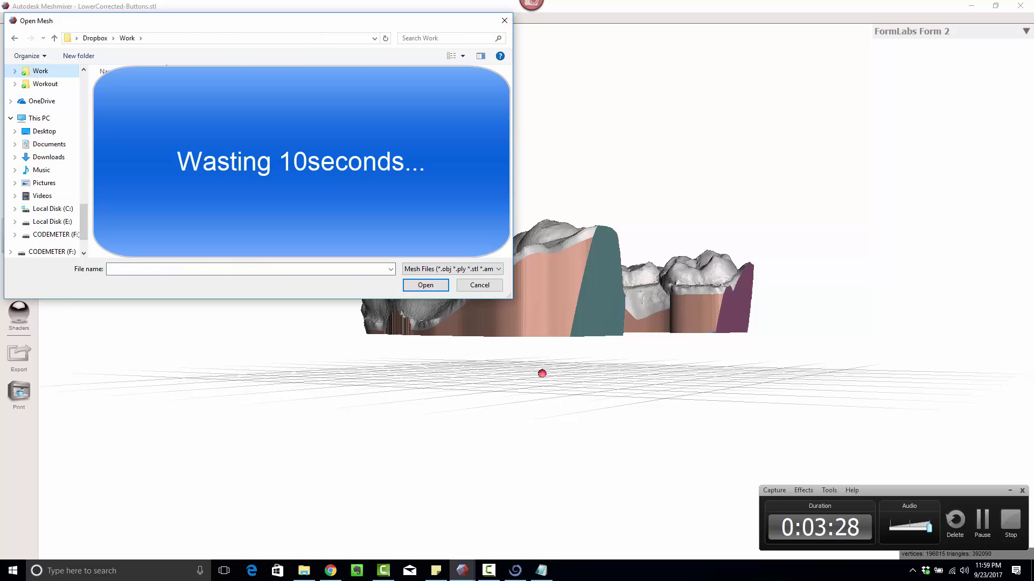
pyautogui.doubleClick(215, 81)
pyautogui.doubleClick(351, 231)
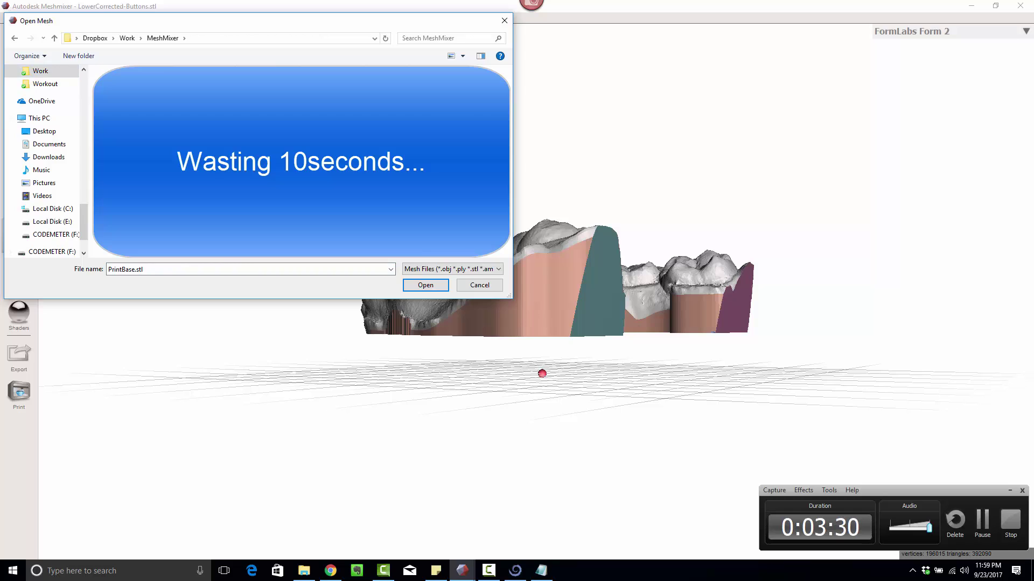
# Step: Rotate the PrintBase plate upright about X and move it to the jaw's right end
pyautogui.moveTo(374, 263); pyautogui.dragTo(415, 270, button='right')
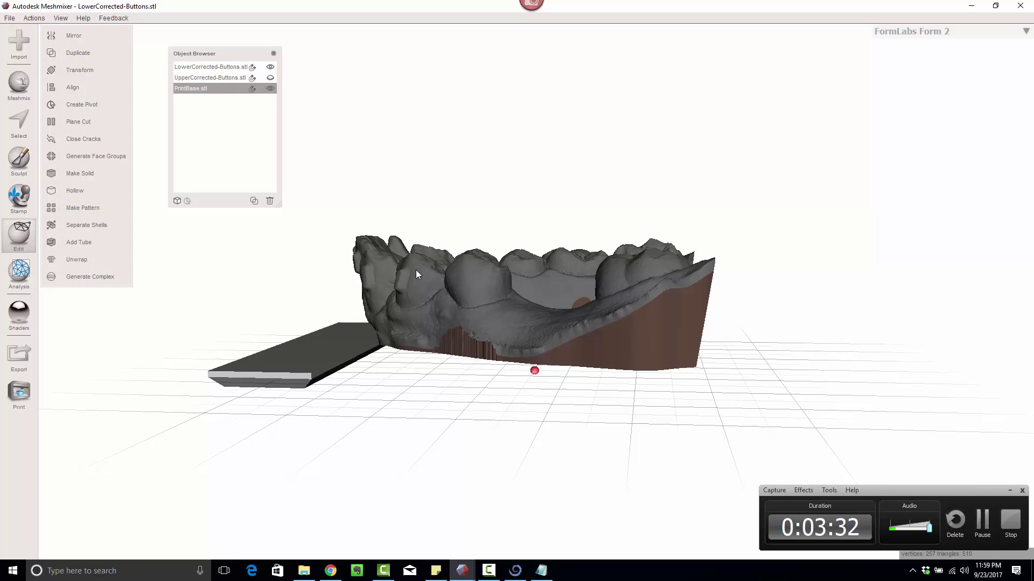
pyautogui.press('t')
pyautogui.moveTo(304, 327); pyautogui.dragTo(262, 392)
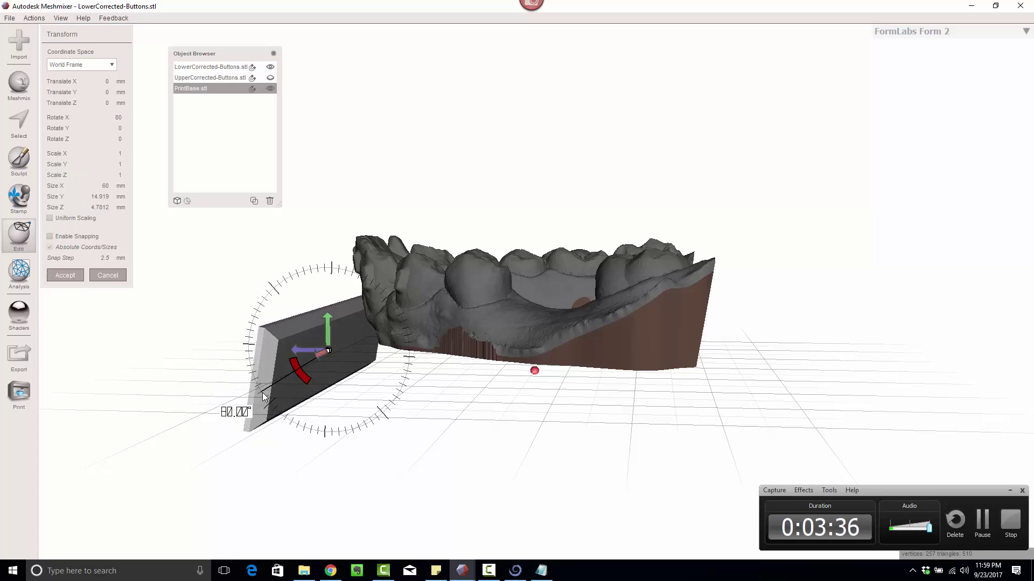
pyautogui.moveTo(317, 347); pyautogui.dragTo(687, 292)
pyautogui.moveTo(687, 292)
pyautogui.mouseDown(button='right')
pyautogui.moveTo(726, 263)
pyautogui.moveTo(683, 293)
pyautogui.mouseUp(button='right')
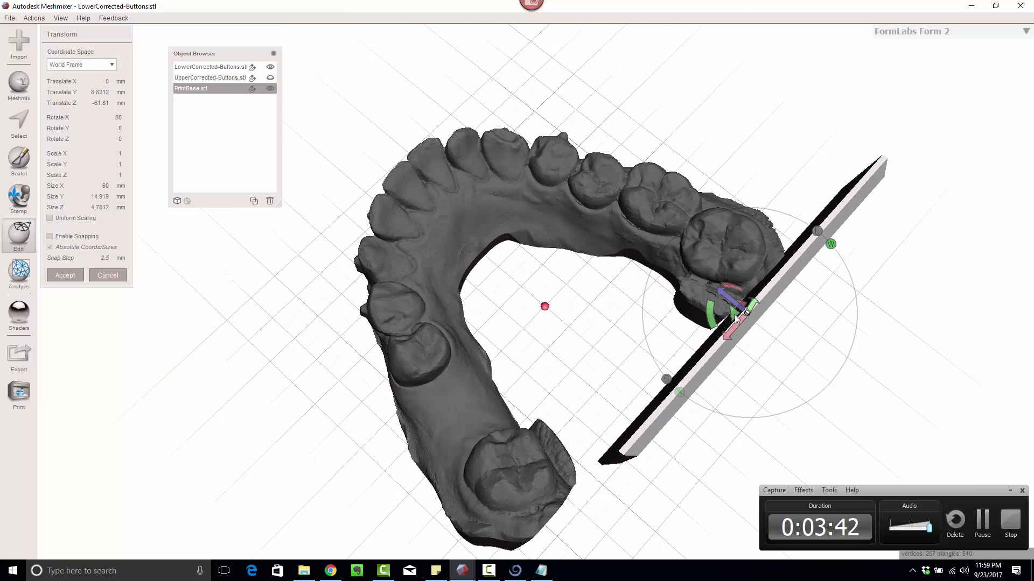
# Step: Fine-tune the plate's height and depth so it spans the arch's open back ends
pyautogui.moveTo(736, 318); pyautogui.dragTo(644, 409)
pyautogui.moveTo(644, 410); pyautogui.dragTo(631, 324, button='right')
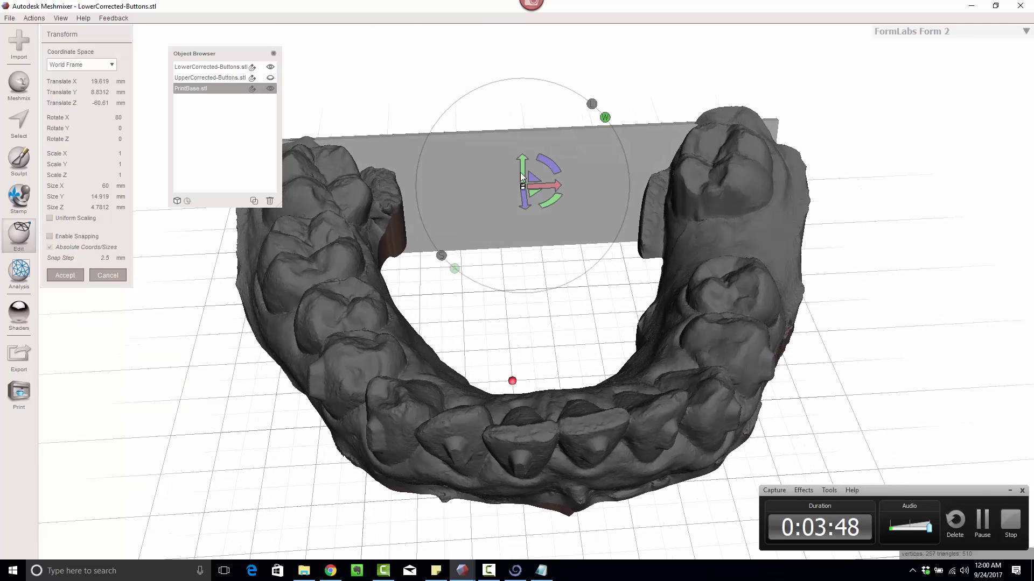
pyautogui.moveTo(524, 177); pyautogui.dragTo(521, 164)
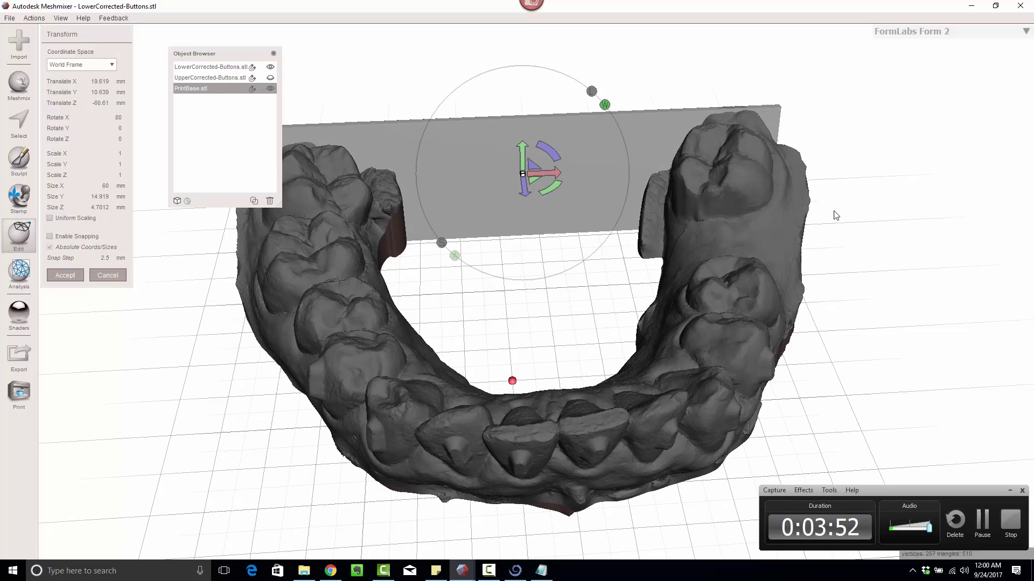
pyautogui.moveTo(667, 65); pyautogui.dragTo(599, 282, button='right')
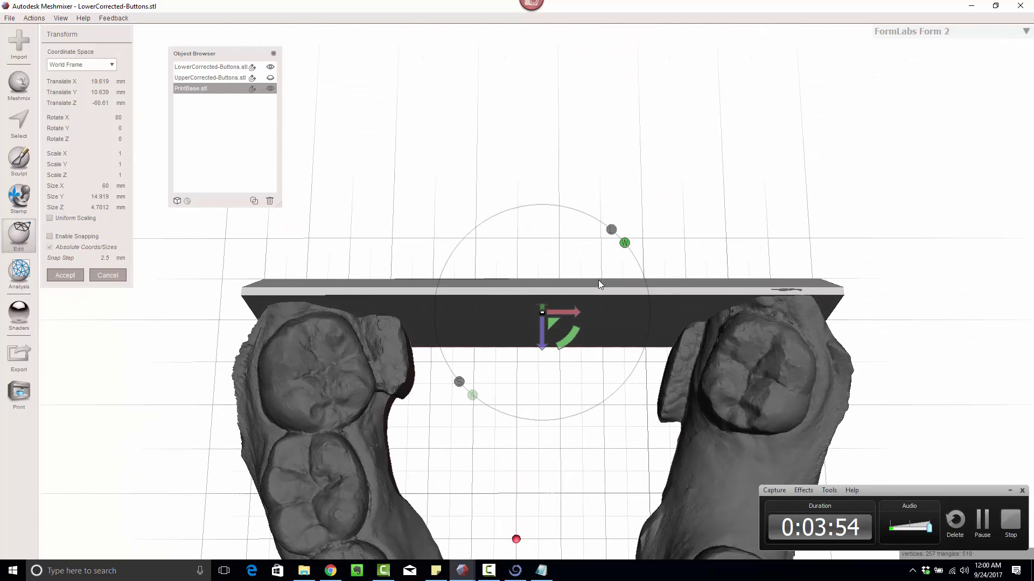
pyautogui.moveTo(541, 326)
pyautogui.mouseDown()
pyautogui.moveTo(540, 315)
pyautogui.moveTo(543, 323)
pyautogui.mouseUp()
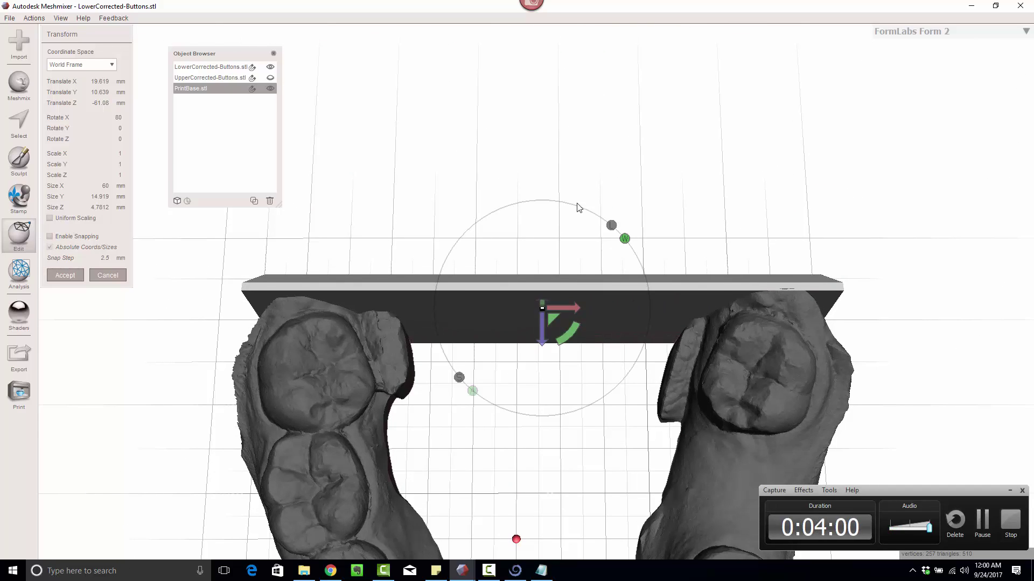
pyautogui.moveTo(542, 323)
pyautogui.mouseDown(button='right')
pyautogui.moveTo(526, 293)
pyautogui.moveTo(307, 112)
pyautogui.moveTo(397, 127)
pyautogui.moveTo(383, 156)
pyautogui.moveTo(407, 154)
pyautogui.moveTo(540, 332)
pyautogui.mouseUp(button='right')
pyautogui.moveTo(533, 338); pyautogui.dragTo(533, 334)
pyautogui.moveTo(465, 363); pyautogui.dragTo(567, 267, button='right')
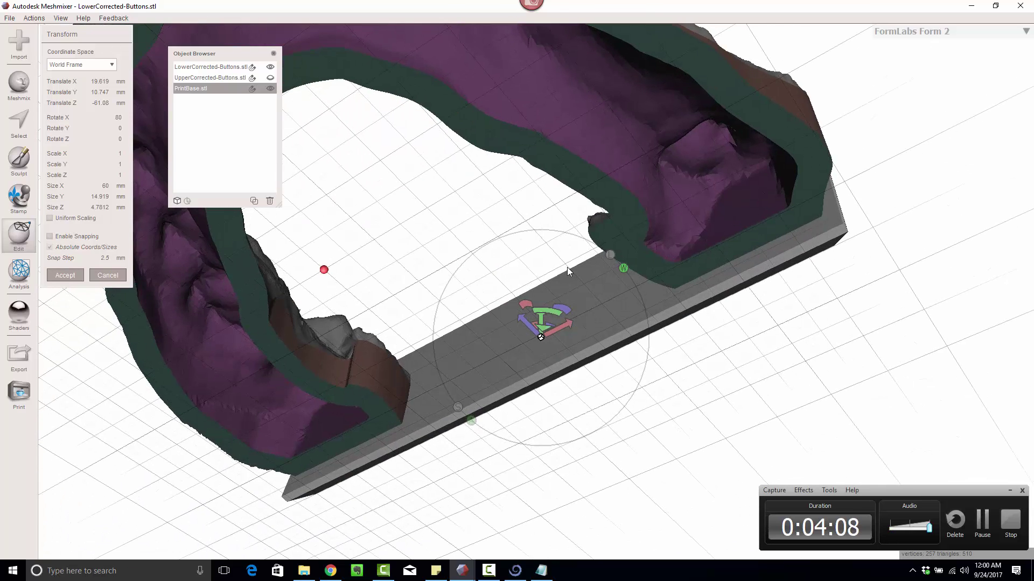
# Step: Accept the plate placement and select PrintBase.stl together with LowerCorrected-Buttons.stl for combining
pyautogui.click(65, 275)
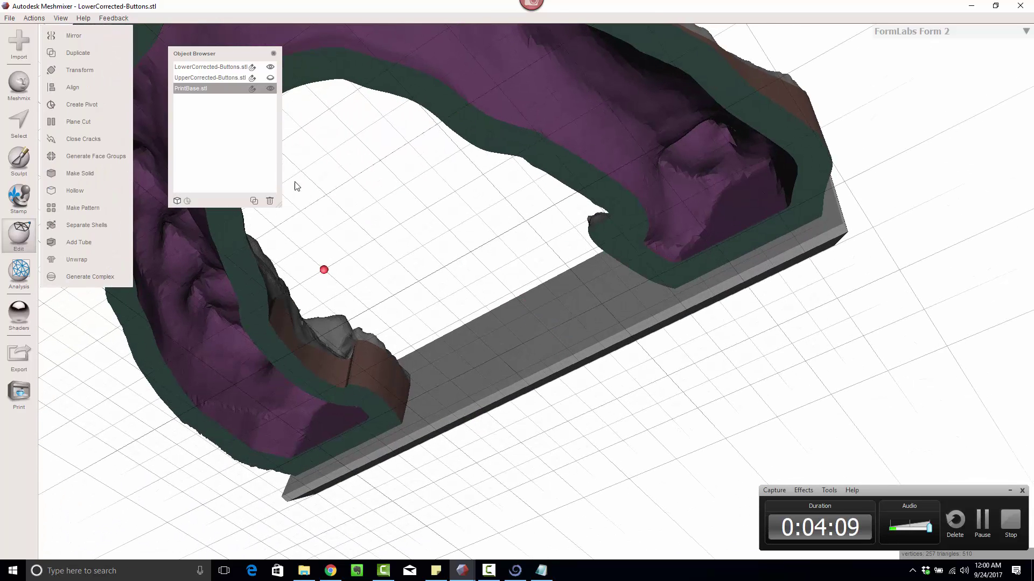
pyautogui.click(205, 68)
pyautogui.keyDown('shift'); pyautogui.click(212, 87); pyautogui.keyUp('shift')
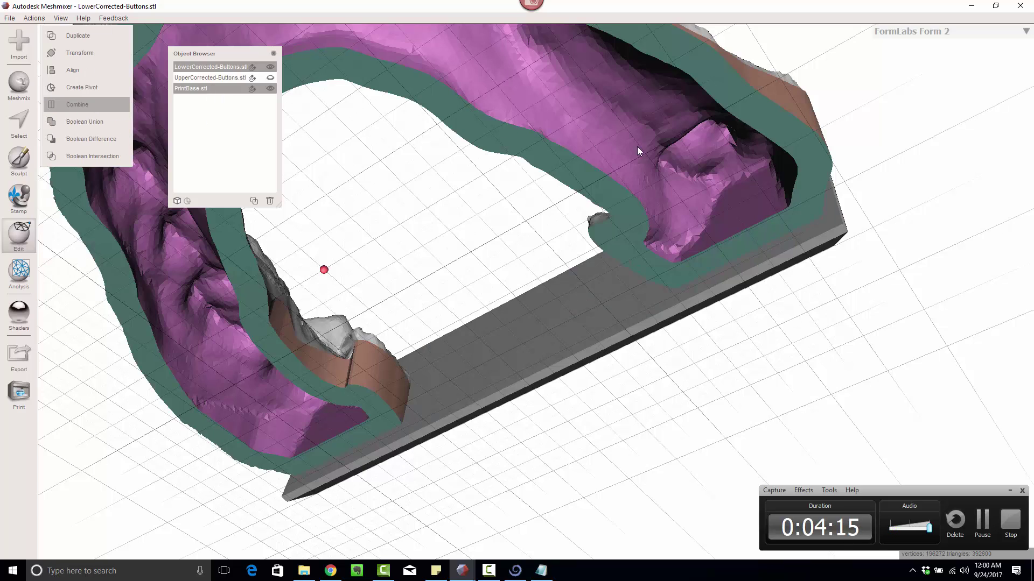
pyautogui.moveTo(605, 151); pyautogui.dragTo(453, 214, button='right')
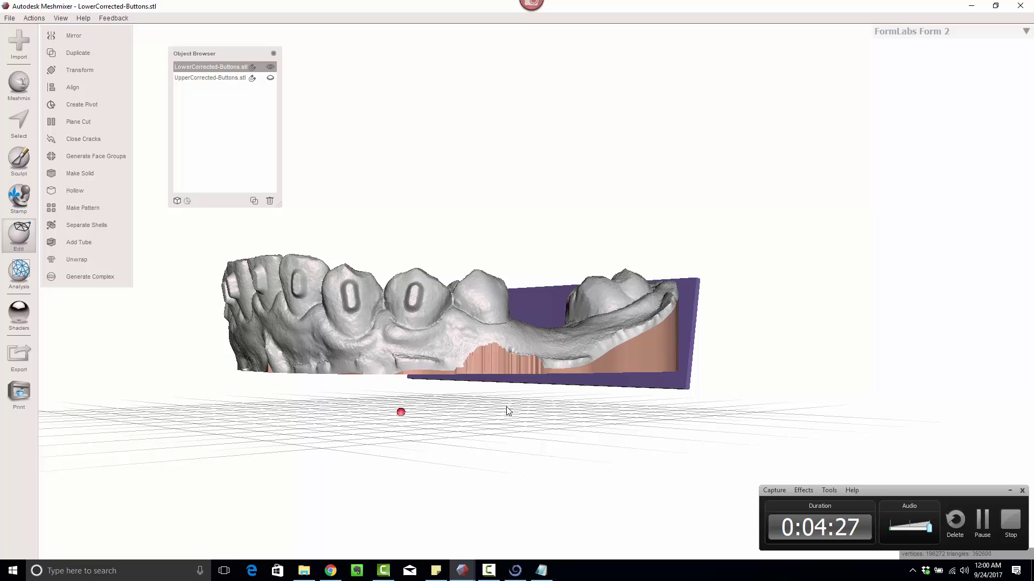
# Step: Leave face selection and orbit around the merged lower arch to inspect it
pyautogui.press('s')
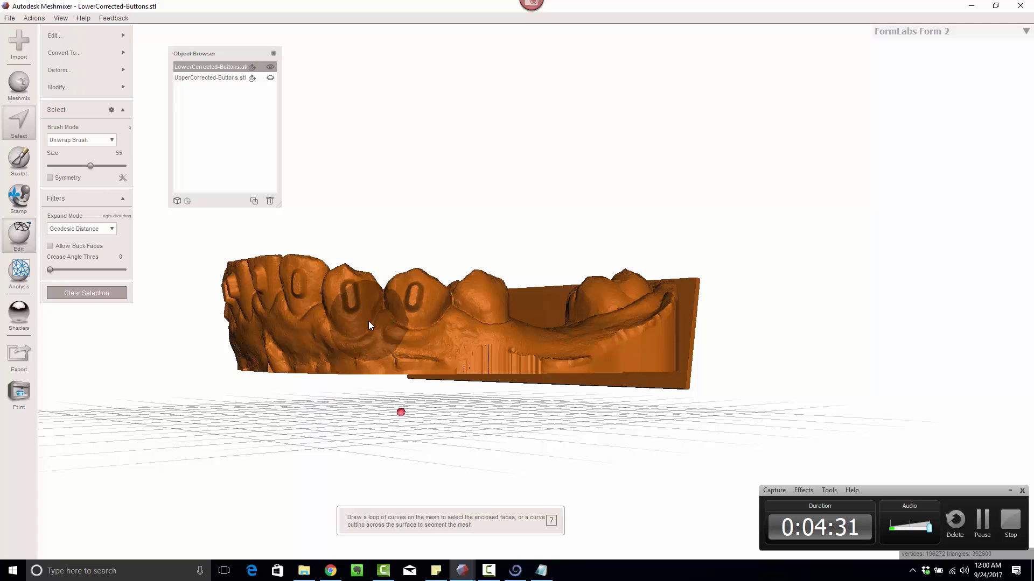
pyautogui.press('Escape')
pyautogui.moveTo(241, 318); pyautogui.dragTo(418, 189, button='right')
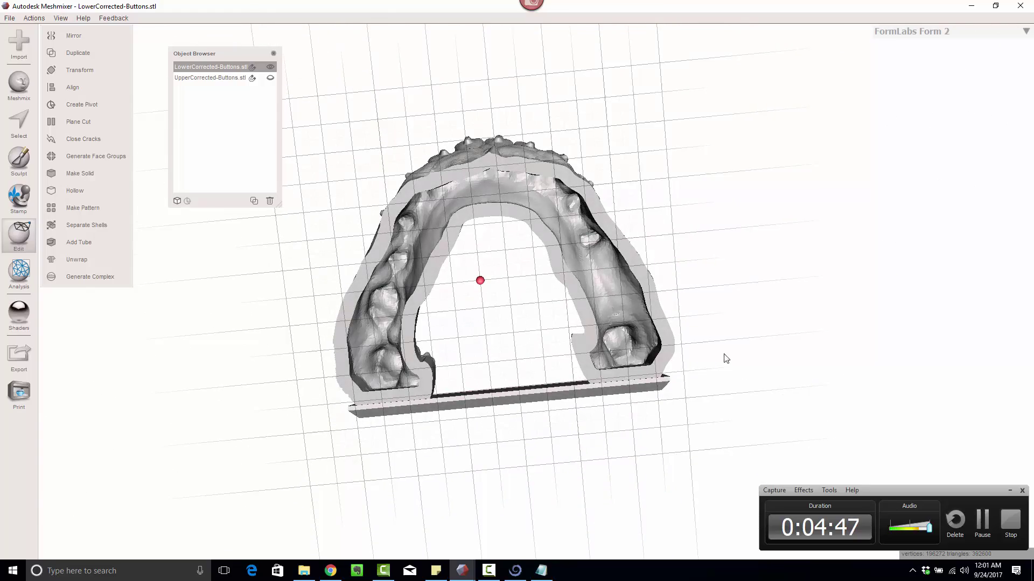
pyautogui.moveTo(725, 357); pyautogui.dragTo(550, 339, button='right')
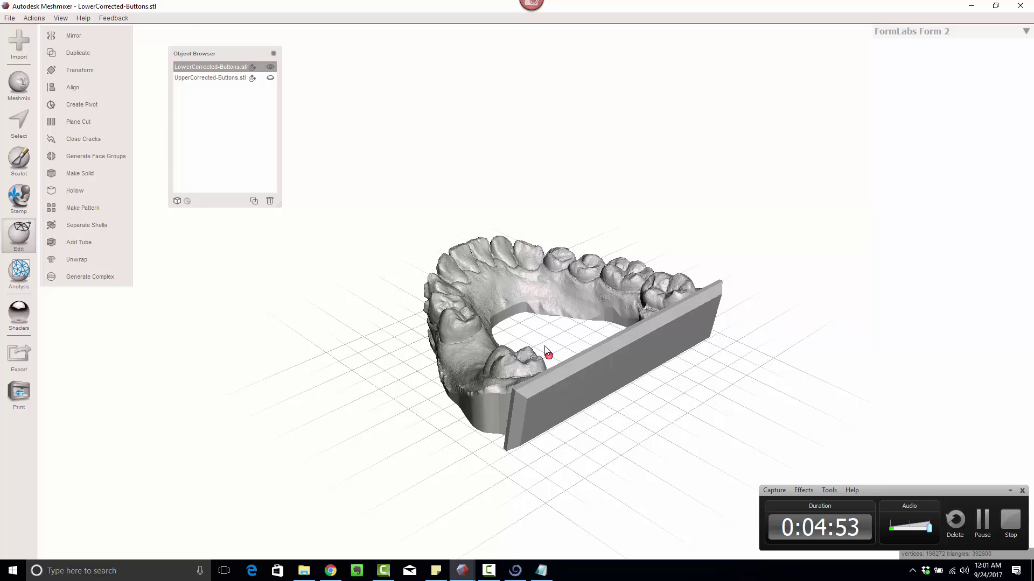
# Step: Align the arch to its base plate surface, then rotate it -90° about Z
pyautogui.click(97, 87)
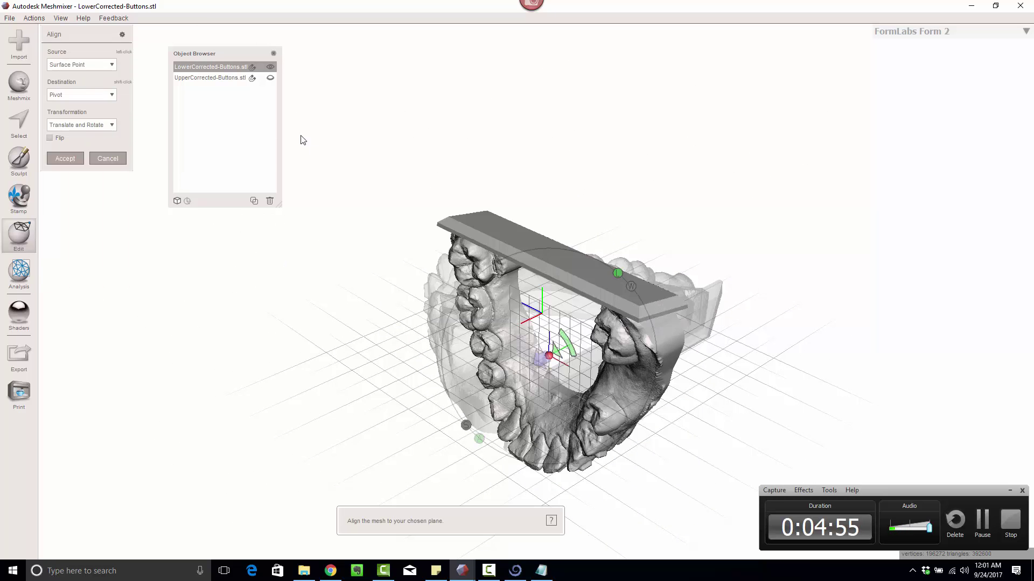
pyautogui.click(700, 315)
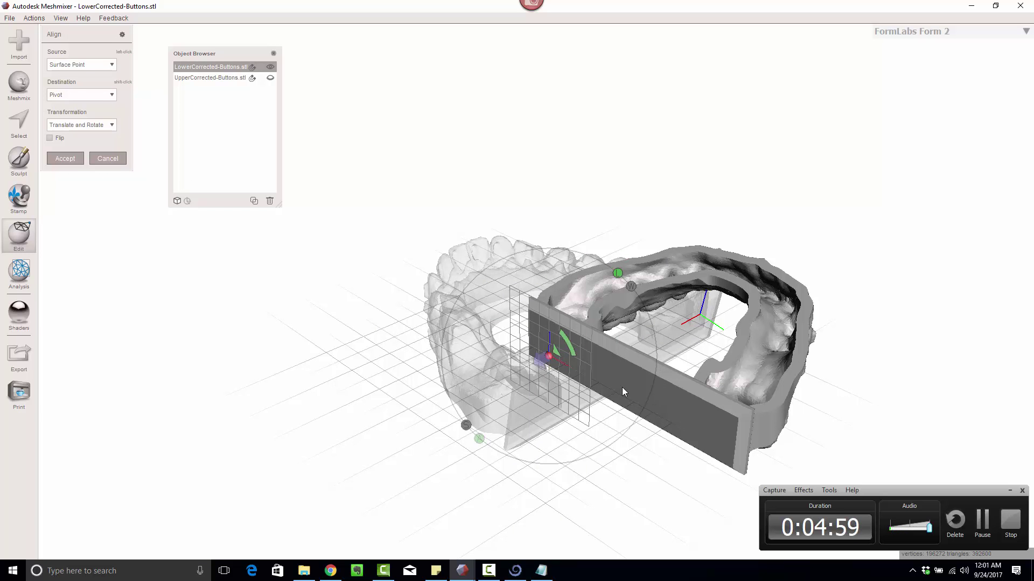
pyautogui.press('Return')
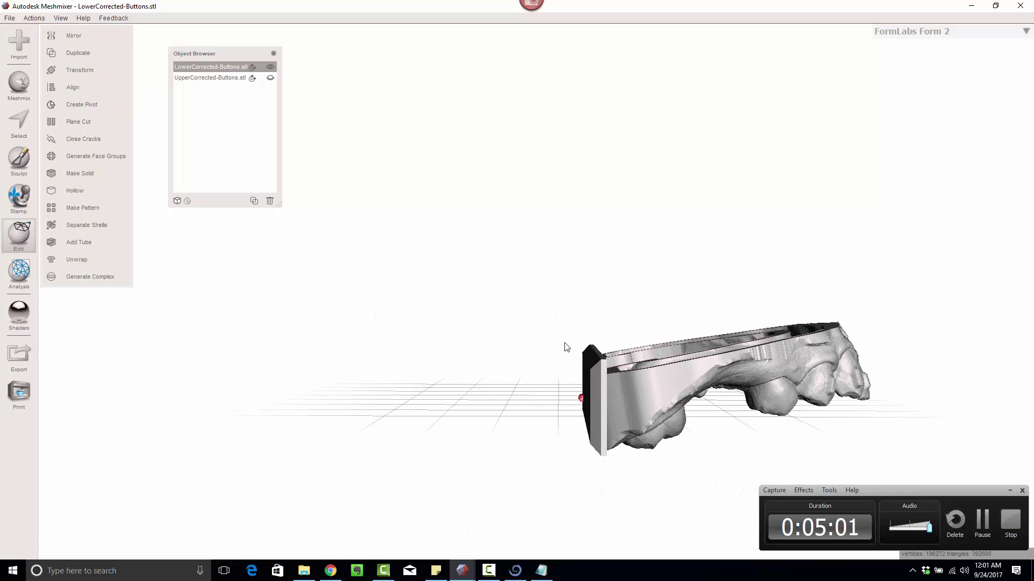
pyautogui.press('t')
pyautogui.moveTo(700, 354); pyautogui.dragTo(668, 441)
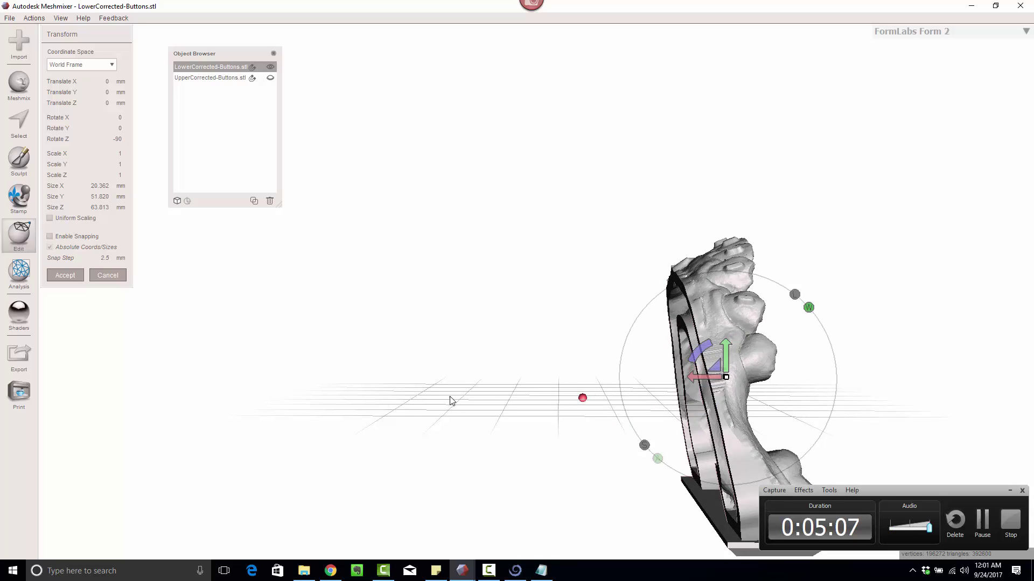
pyautogui.press('Return')
pyautogui.moveTo(515, 363); pyautogui.dragTo(519, 409, button='right')
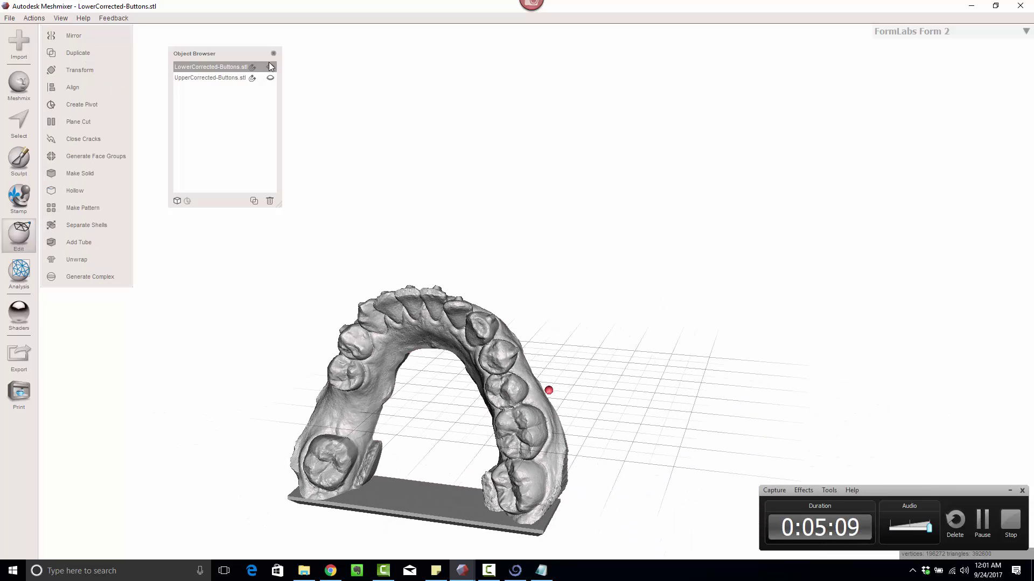
# Step: Display the FormLabs Form 2 printer bed beneath the lower arch
pyautogui.click(60, 18)
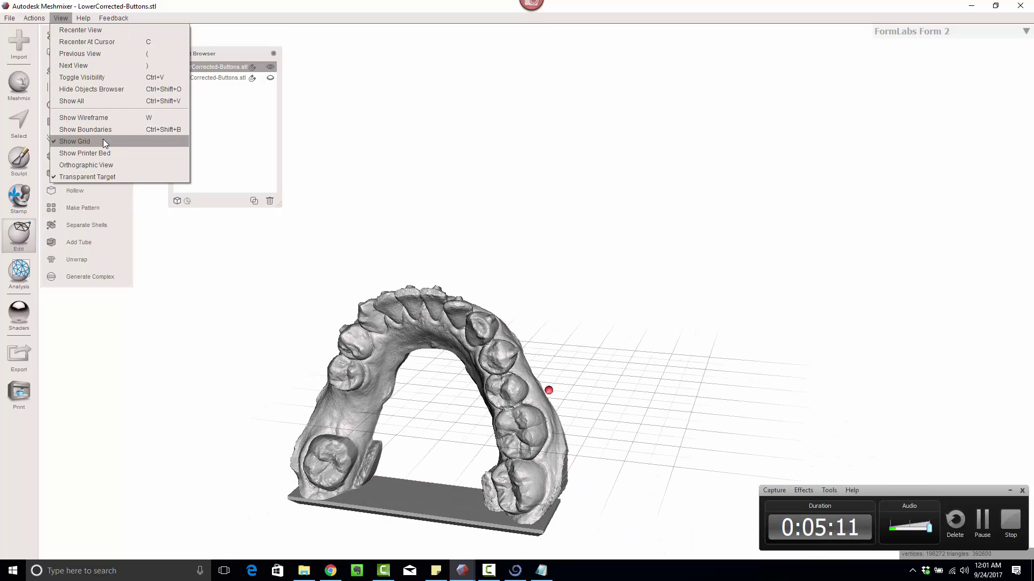
pyautogui.click(105, 155)
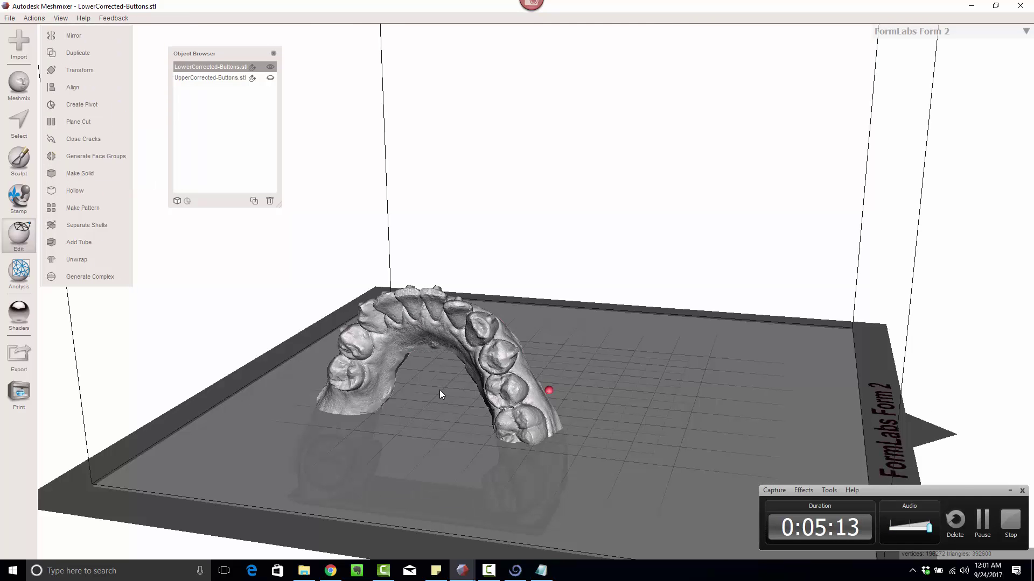
pyautogui.moveTo(440, 391); pyautogui.dragTo(482, 337, button='right')
# Step: Move the lower arch 20.508 mm along the Y axis on the bed
pyautogui.press('t')
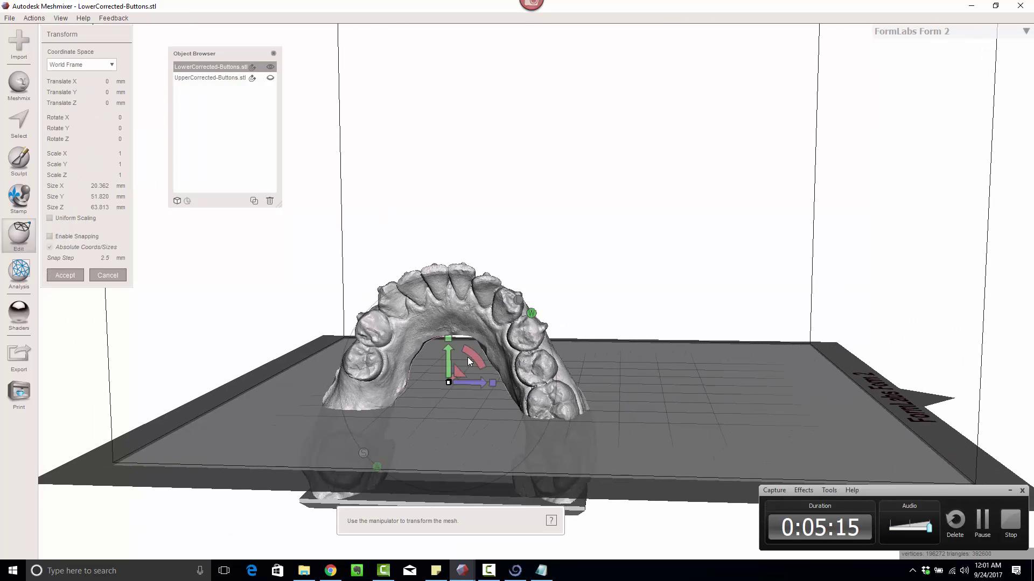
pyautogui.moveTo(450, 368); pyautogui.dragTo(455, 272)
pyautogui.press('Return')
pyautogui.moveTo(480, 388); pyautogui.dragTo(513, 306, button='right')
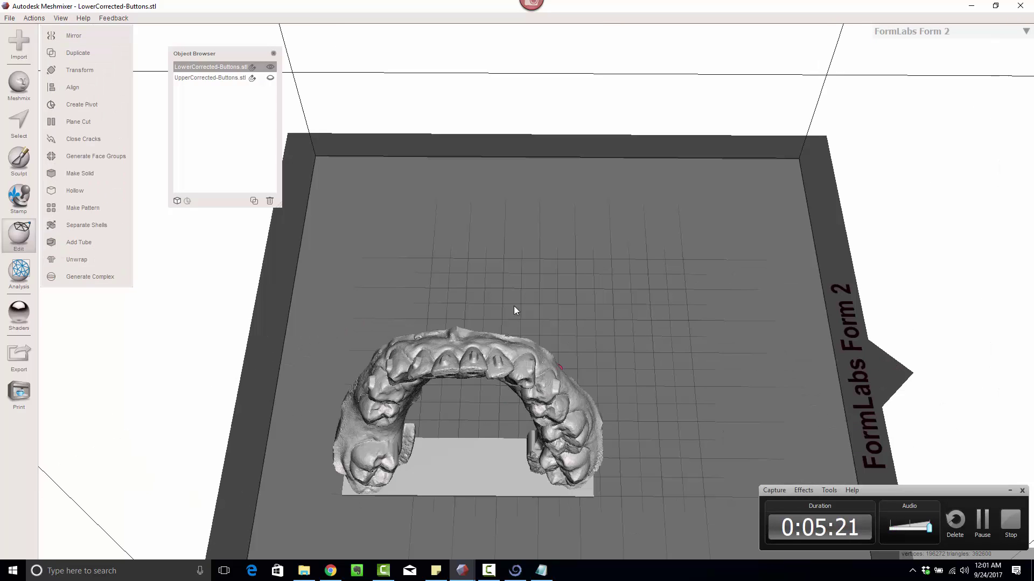
pyautogui.moveTo(535, 223); pyautogui.dragTo(440, 240, button='right')
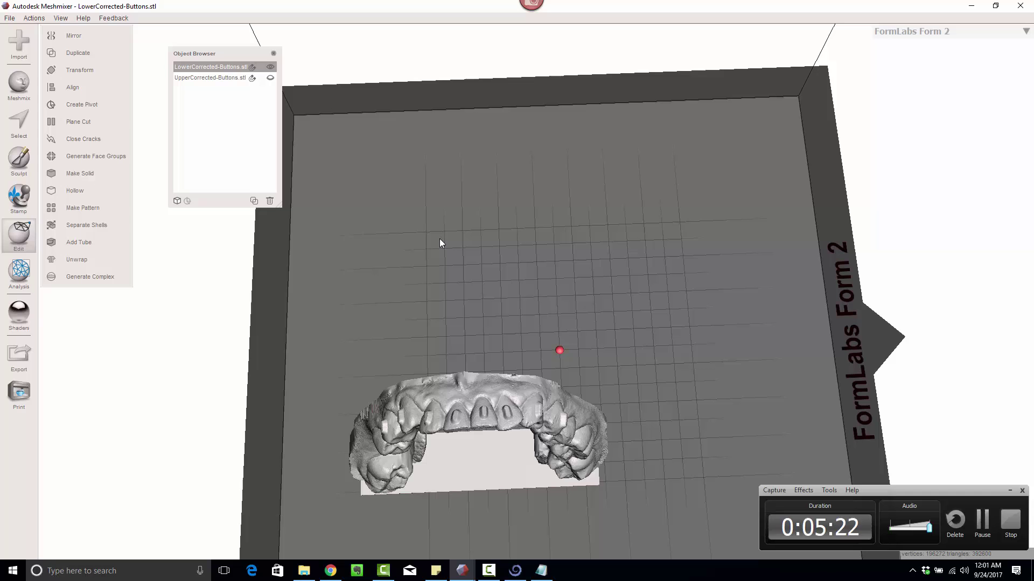
# Step: Duplicate the lower arch and shift the first copy about 15.4 mm along X
pyautogui.click(254, 200)
pyautogui.press('t')
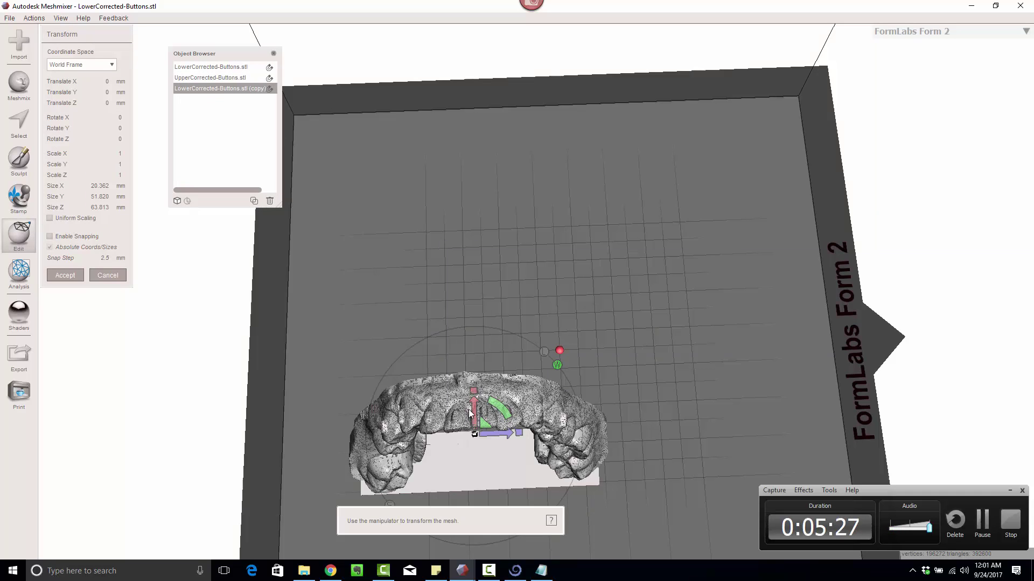
pyautogui.moveTo(475, 413); pyautogui.dragTo(474, 349)
pyautogui.moveTo(474, 349); pyautogui.dragTo(568, 300, button='right')
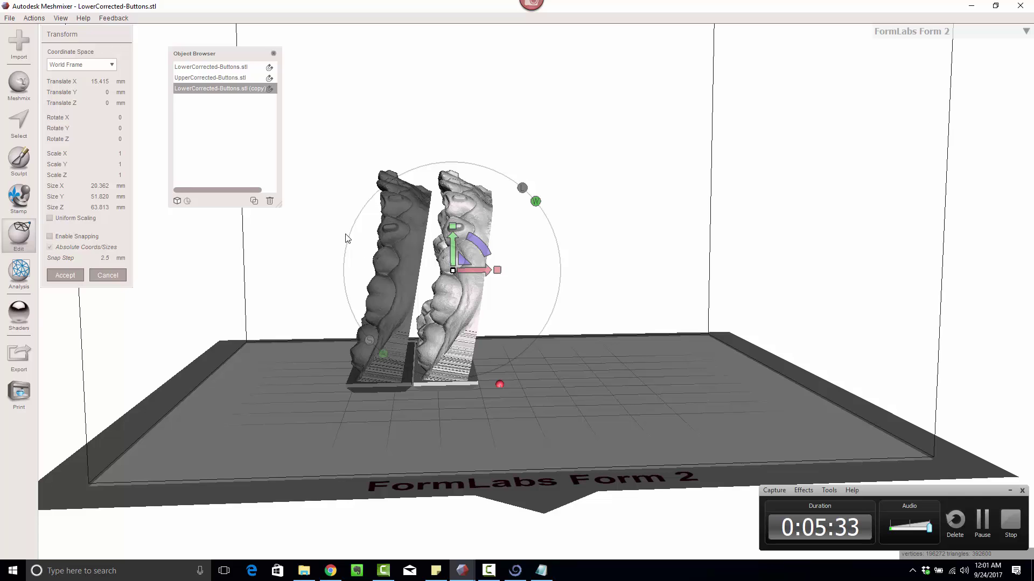
pyautogui.click(65, 275)
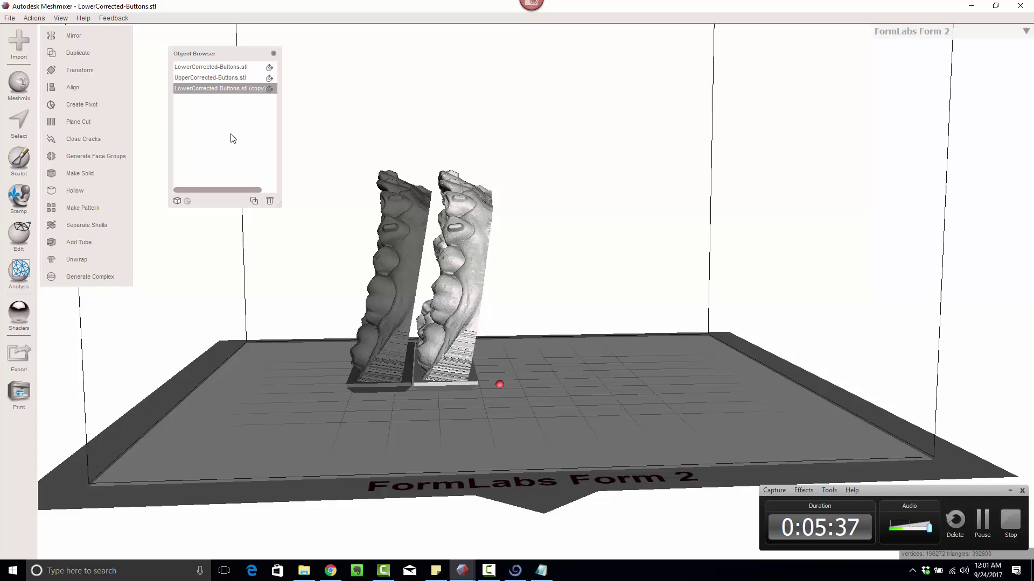
# Step: Make a second copy and place it about 15.5 mm further along X
pyautogui.hotkey('ctrl', 'd')
pyautogui.press('t')
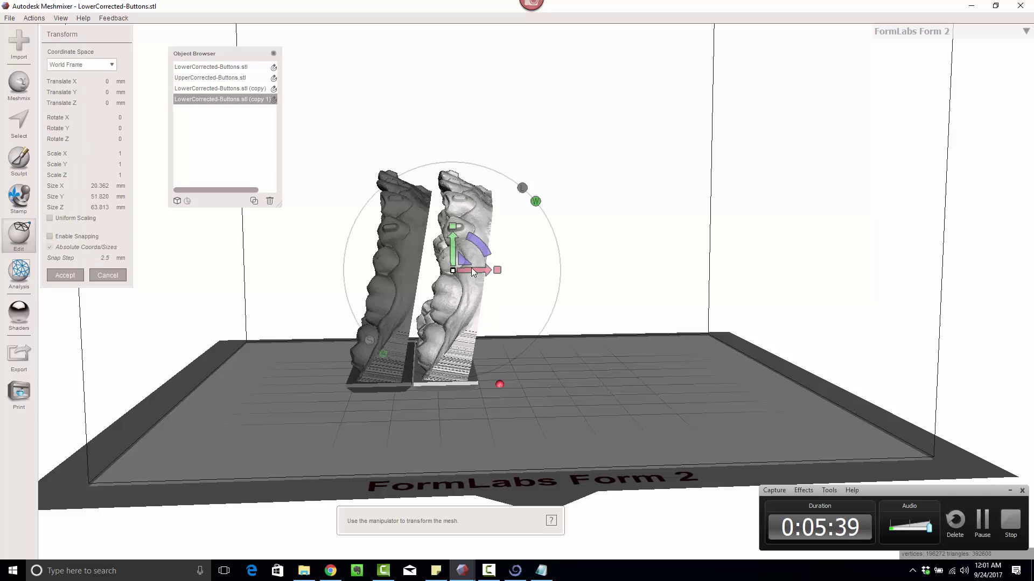
pyautogui.moveTo(472, 271); pyautogui.dragTo(530, 272)
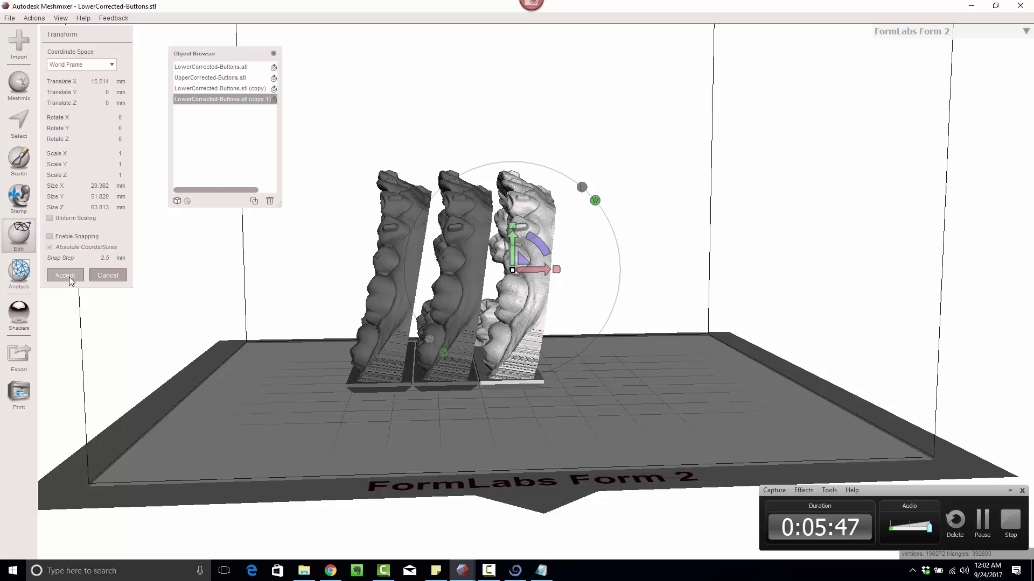
pyautogui.press('Return')
pyautogui.moveTo(655, 350); pyautogui.dragTo(648, 365, button='right')
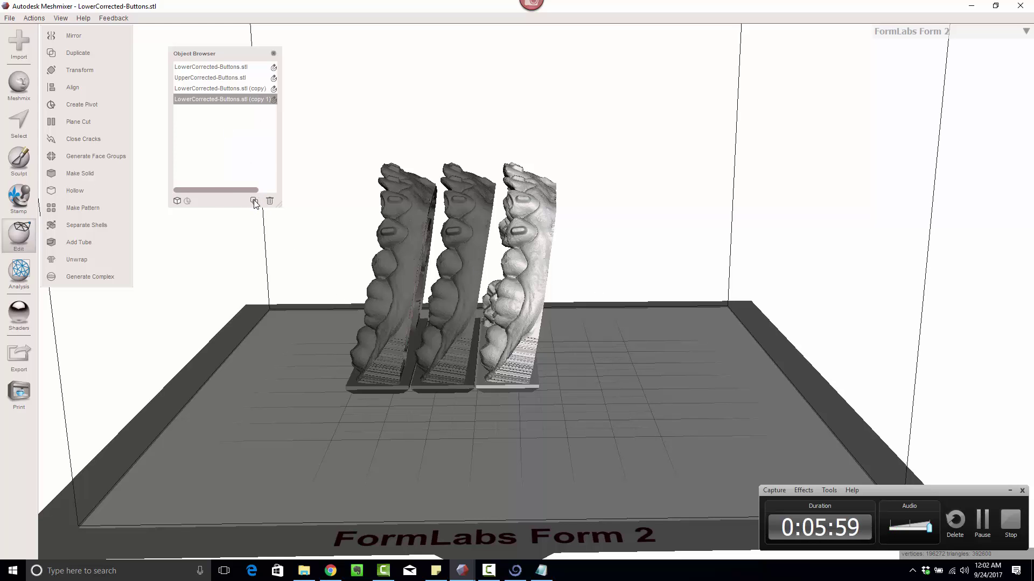
# Step: Add a third copy about 15.5 mm along X, completing the row of four arches
pyautogui.hotkey('ctrl', 'd')
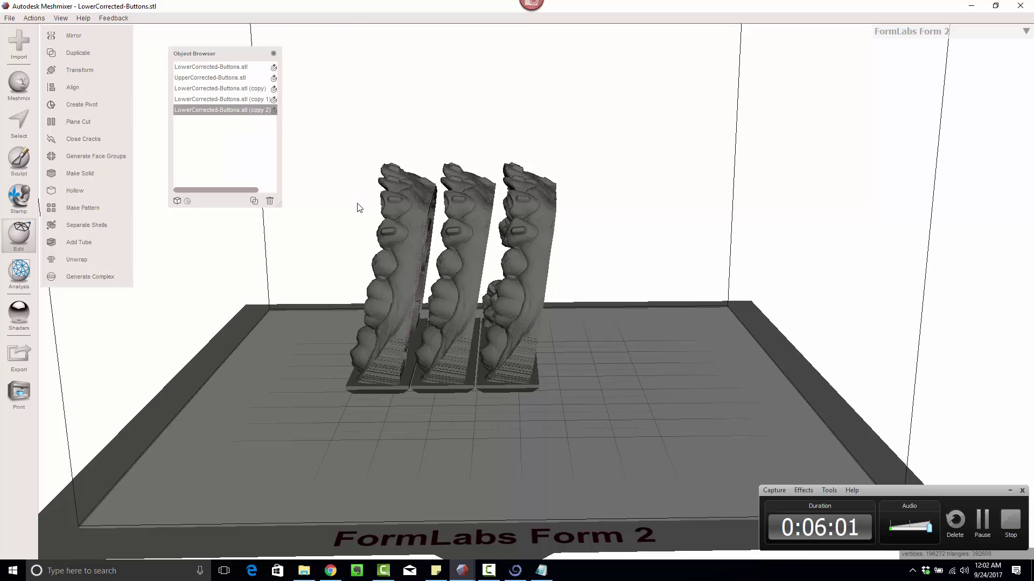
pyautogui.moveTo(546, 265); pyautogui.dragTo(605, 262)
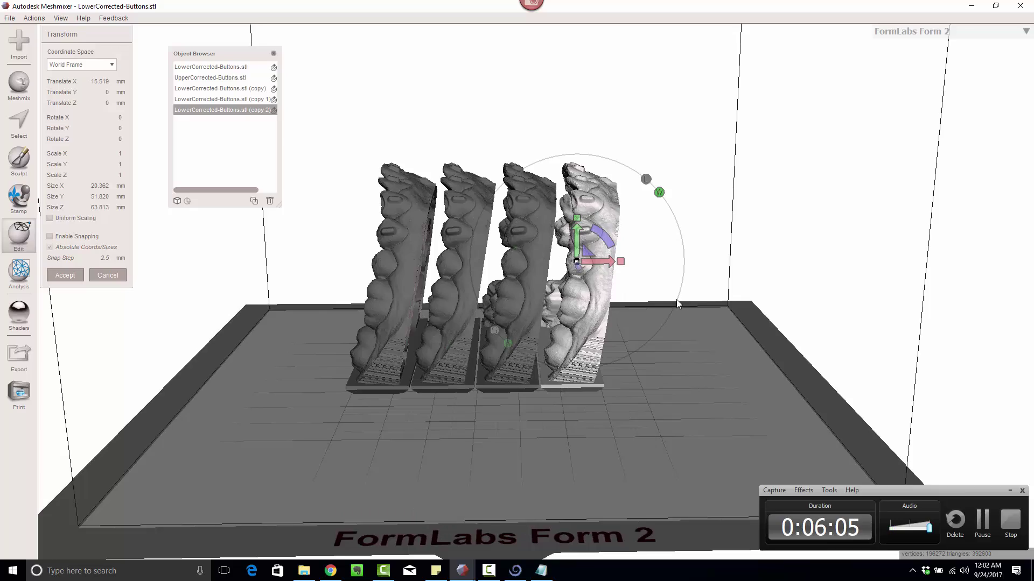
pyautogui.moveTo(676, 299); pyautogui.dragTo(668, 348, button='right')
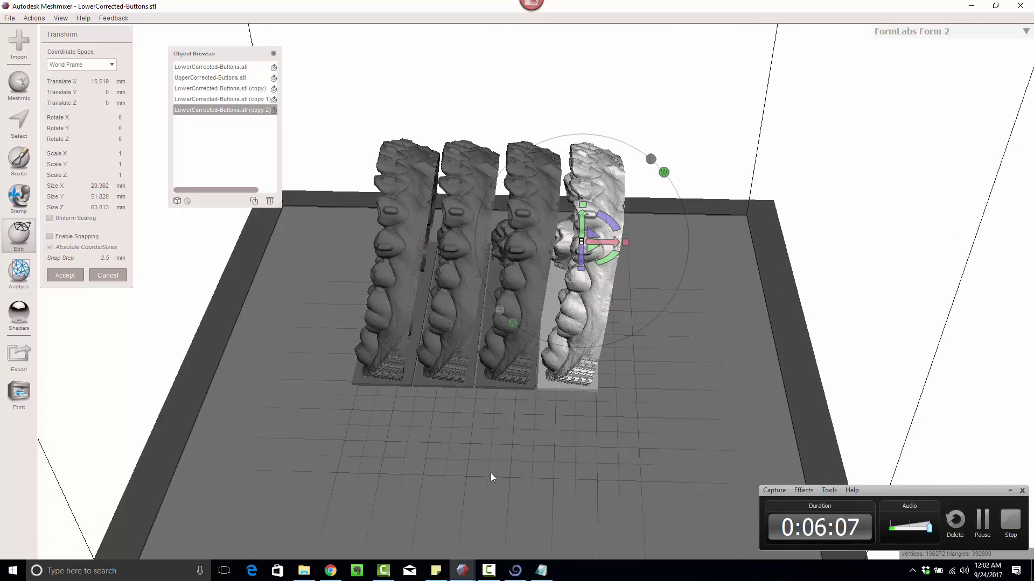
pyautogui.press('Return')
pyautogui.moveTo(477, 476); pyautogui.dragTo(697, 442, button='right')
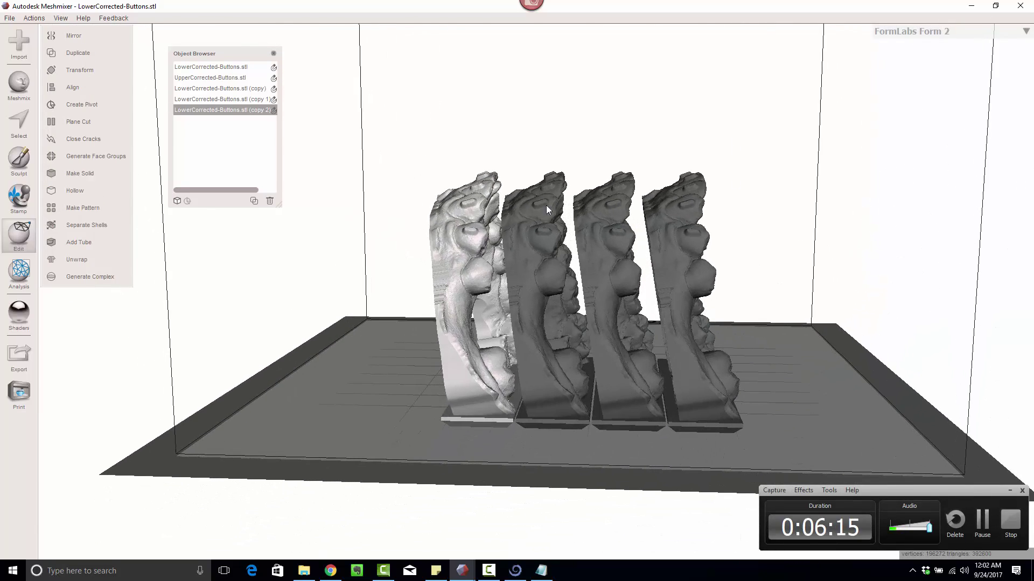
pyautogui.moveTo(483, 428); pyautogui.dragTo(512, 428, button='right')
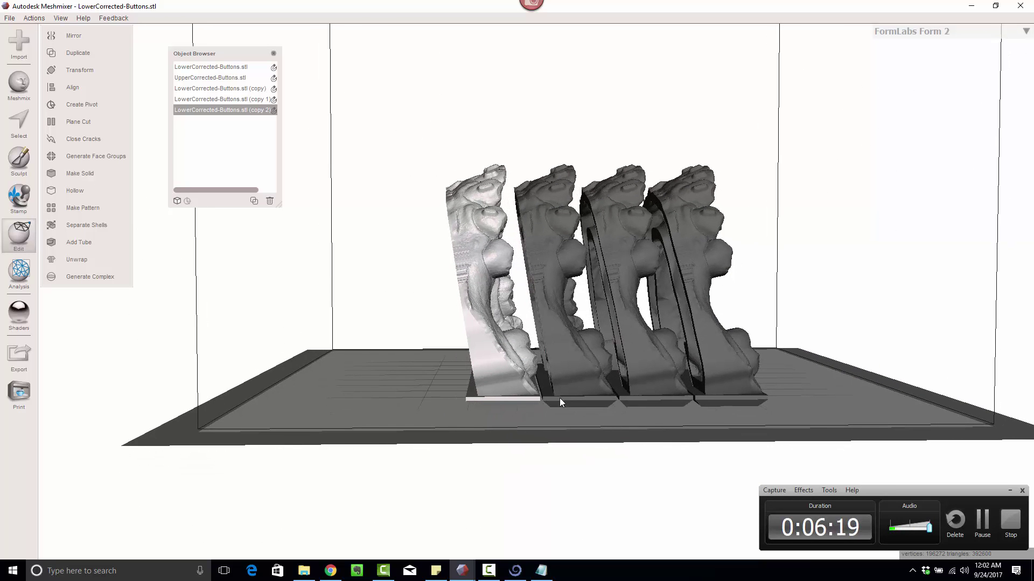
pyautogui.moveTo(560, 402); pyautogui.dragTo(578, 401, button='right')
pyautogui.moveTo(719, 414); pyautogui.dragTo(662, 329, button='right')
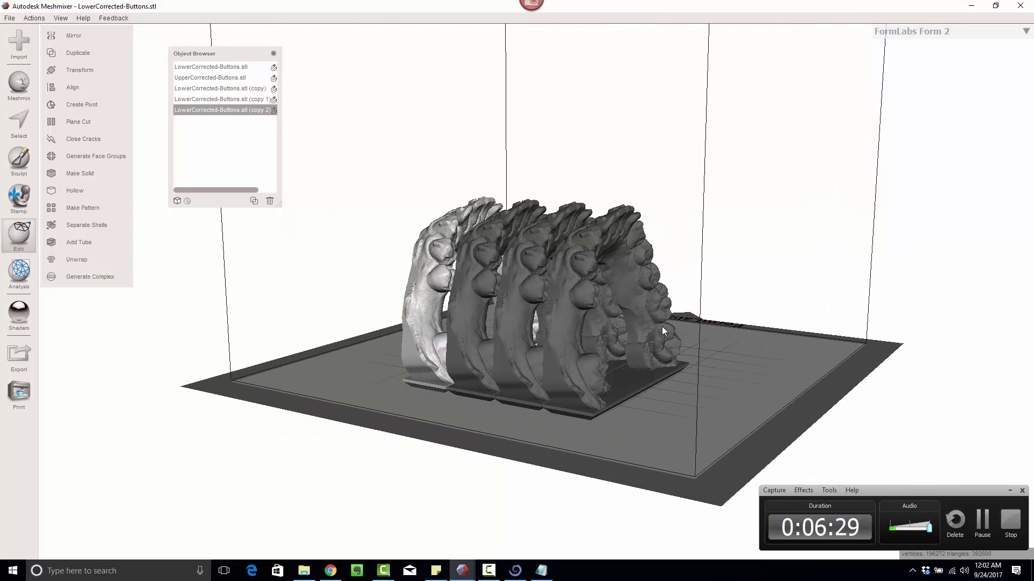
pyautogui.scroll(3, 708, 304)
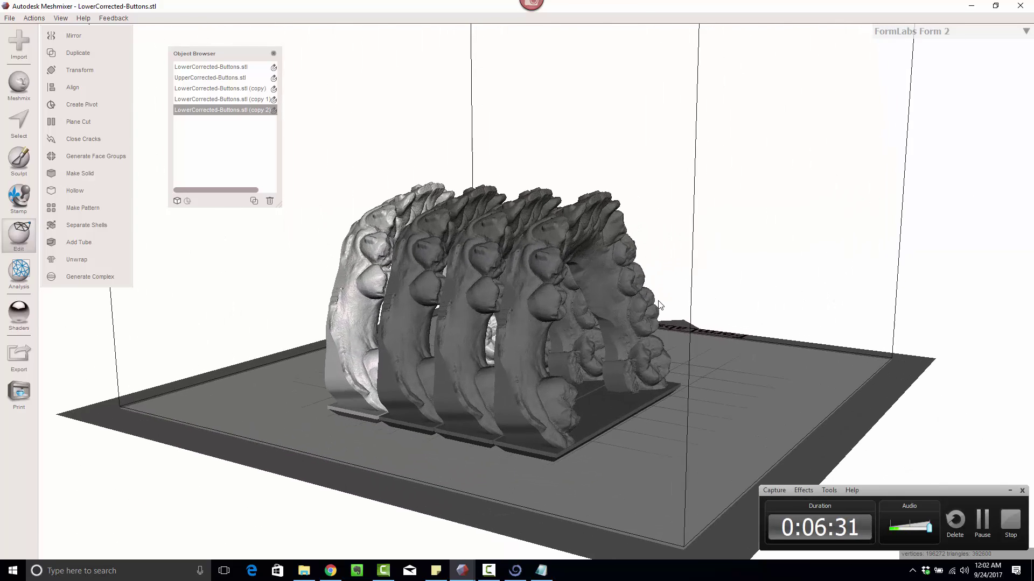
pyautogui.moveTo(644, 314)
pyautogui.mouseDown(button='right')
pyautogui.moveTo(643, 372)
pyautogui.moveTo(647, 309)
pyautogui.mouseUp(button='right')
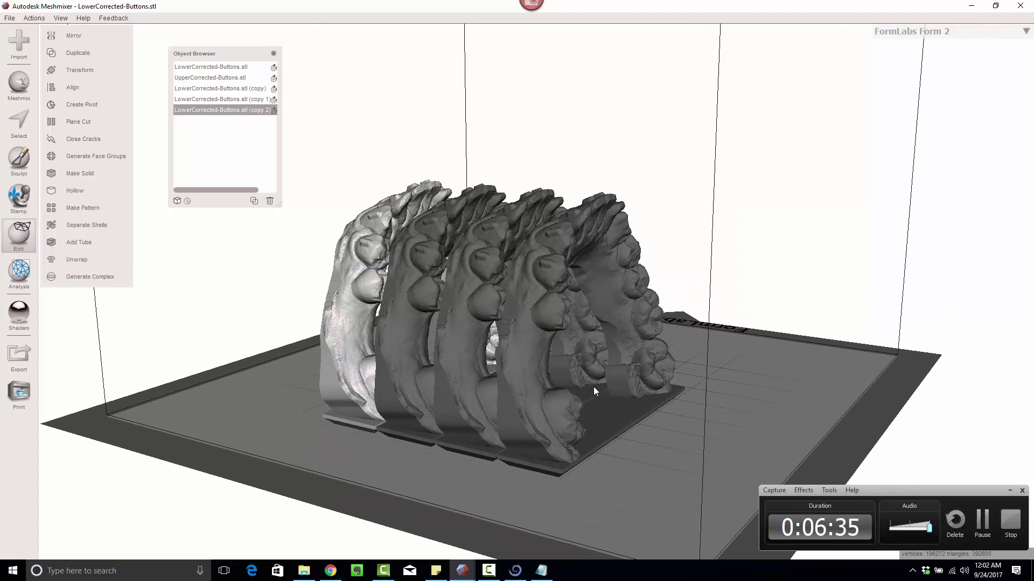
pyautogui.moveTo(594, 390)
pyautogui.mouseDown(button='right')
pyautogui.moveTo(596, 351)
pyautogui.moveTo(598, 401)
pyautogui.moveTo(634, 413)
pyautogui.moveTo(606, 387)
pyautogui.mouseUp(button='right')
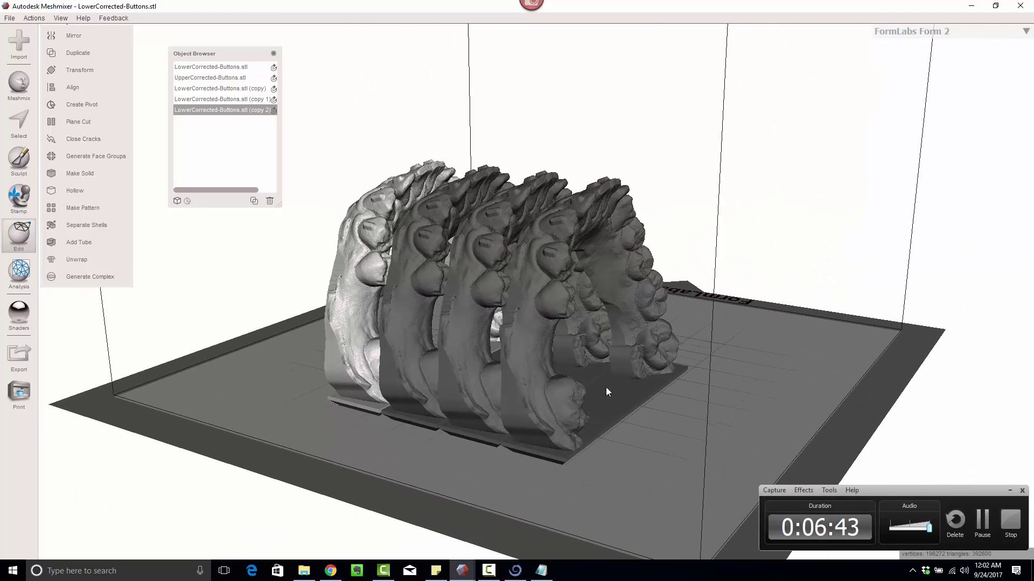
pyautogui.moveTo(572, 366); pyautogui.dragTo(787, 399, button='right')
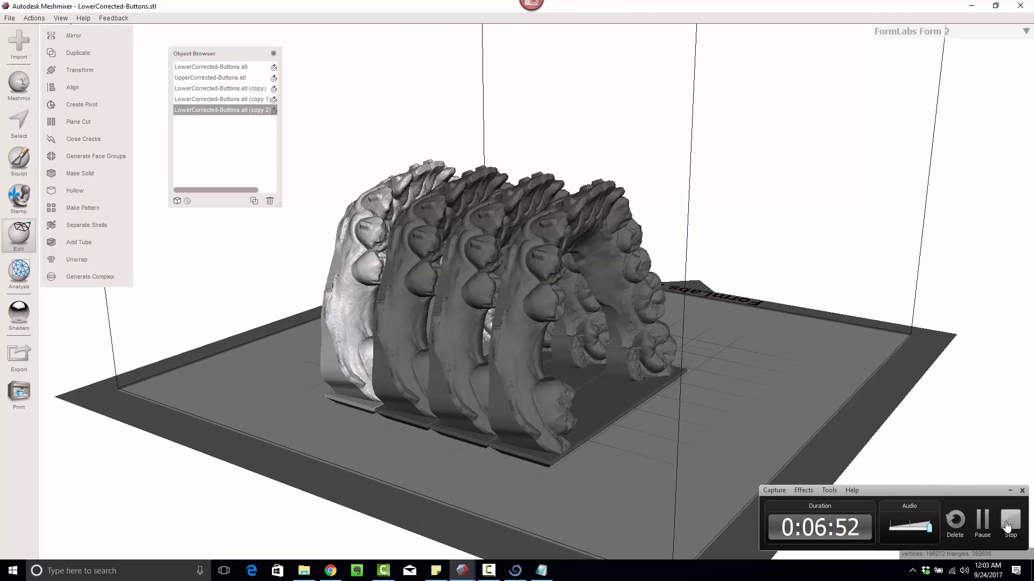